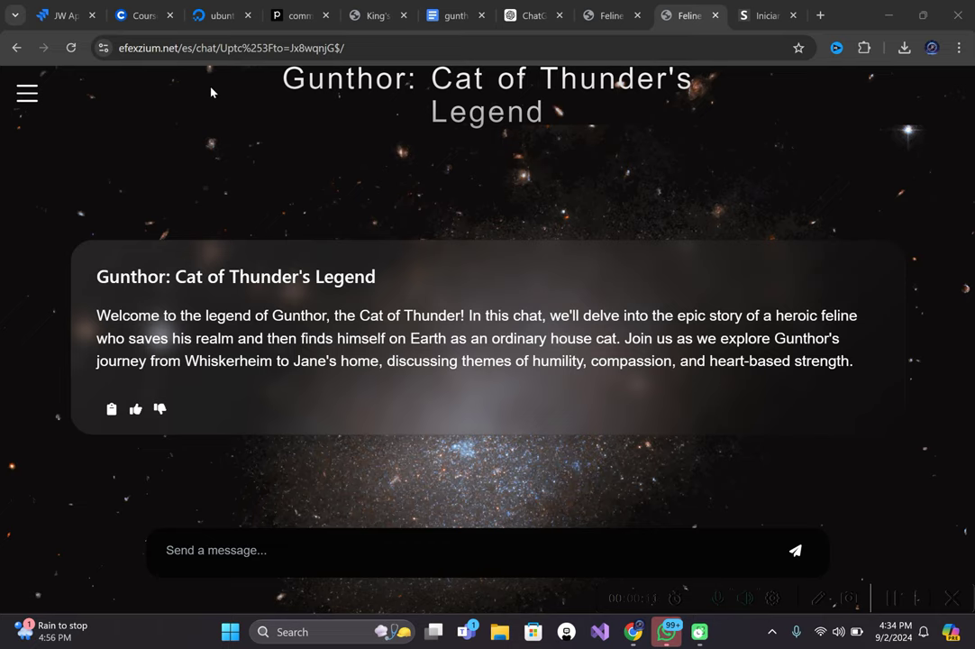
From the side menu, visit the AI - Team chat page, then go to the Admin Panel page.
{"action": "left_click", "coordinate": [29, 94]}
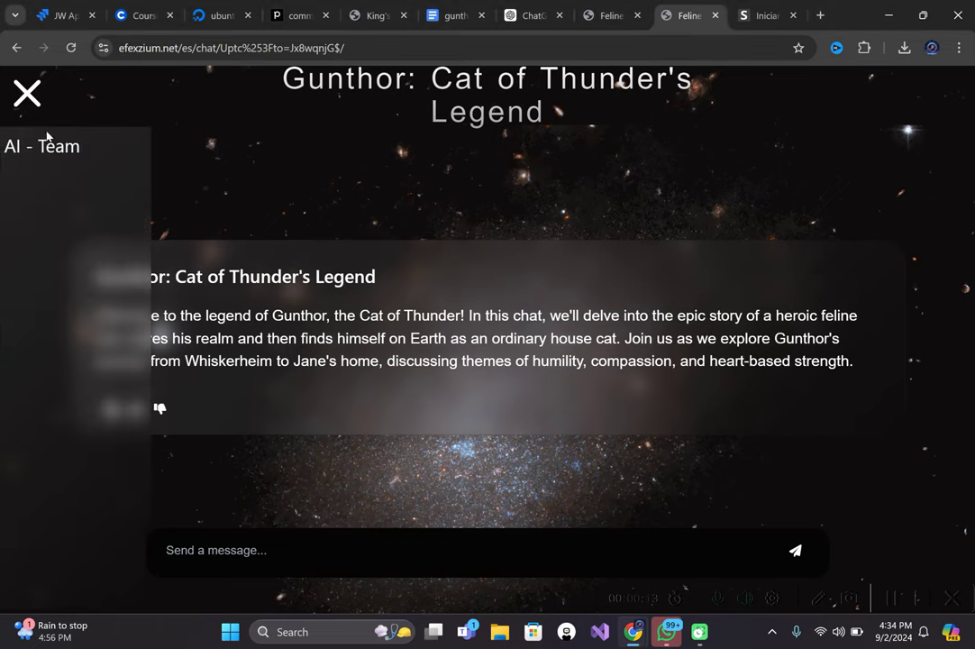
{"action": "left_click", "coordinate": [43, 151]}
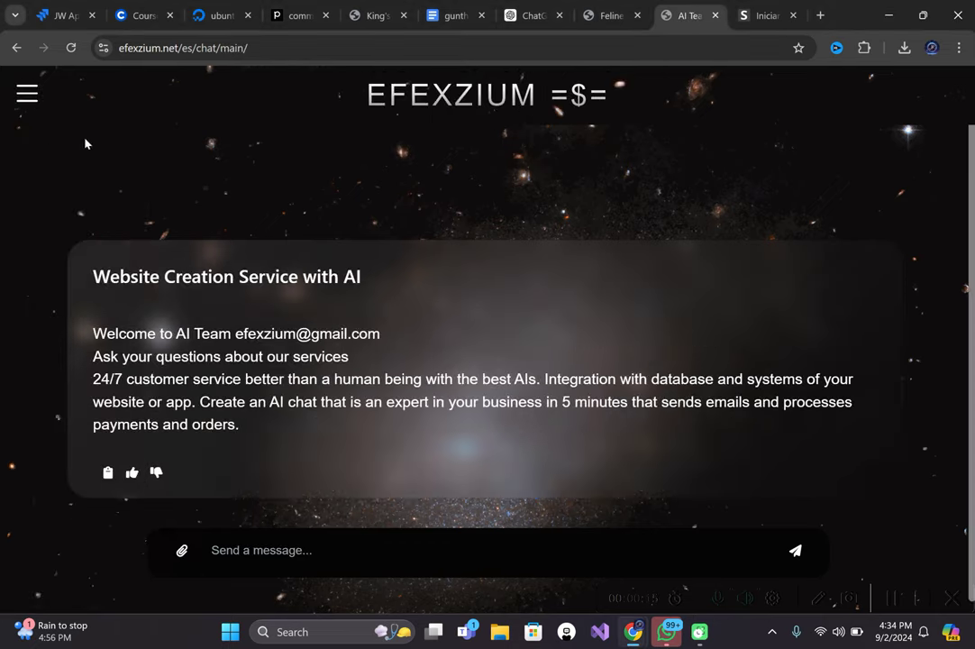
{"action": "left_click", "coordinate": [32, 92]}
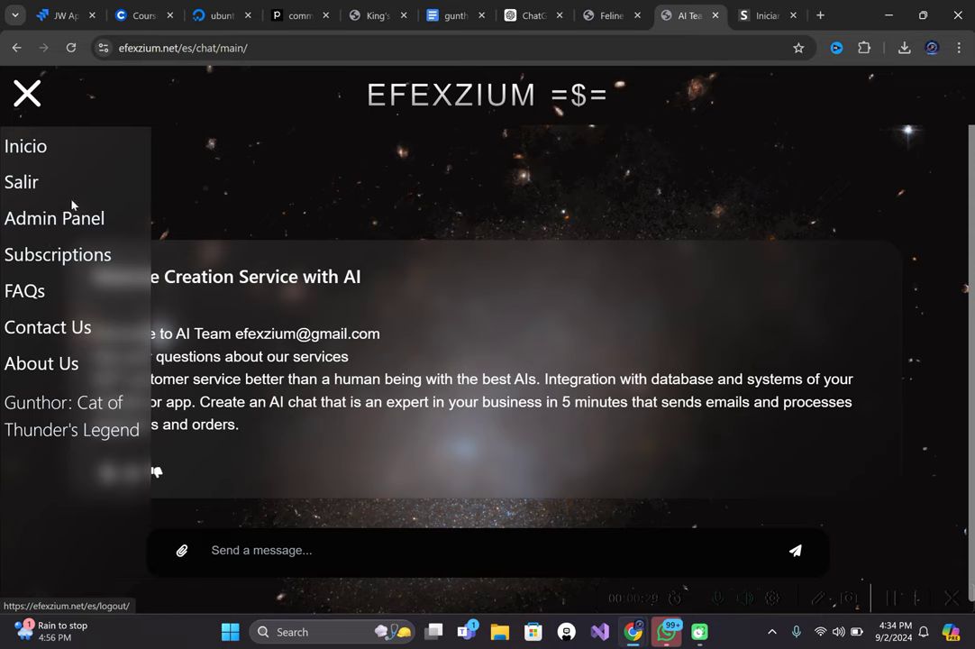
{"action": "left_click", "coordinate": [75, 228]}
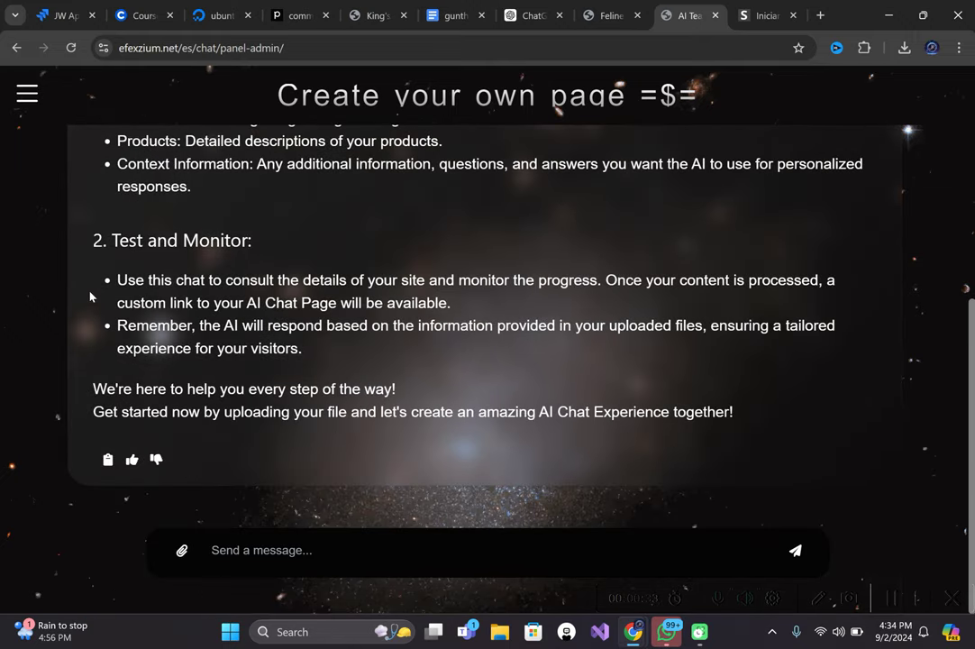
Scroll up the admin page and go to the Subscriptions page.
{"action": "scroll", "coordinate": [90, 295], "scroll_direction": "up", "scroll_amount": 3}
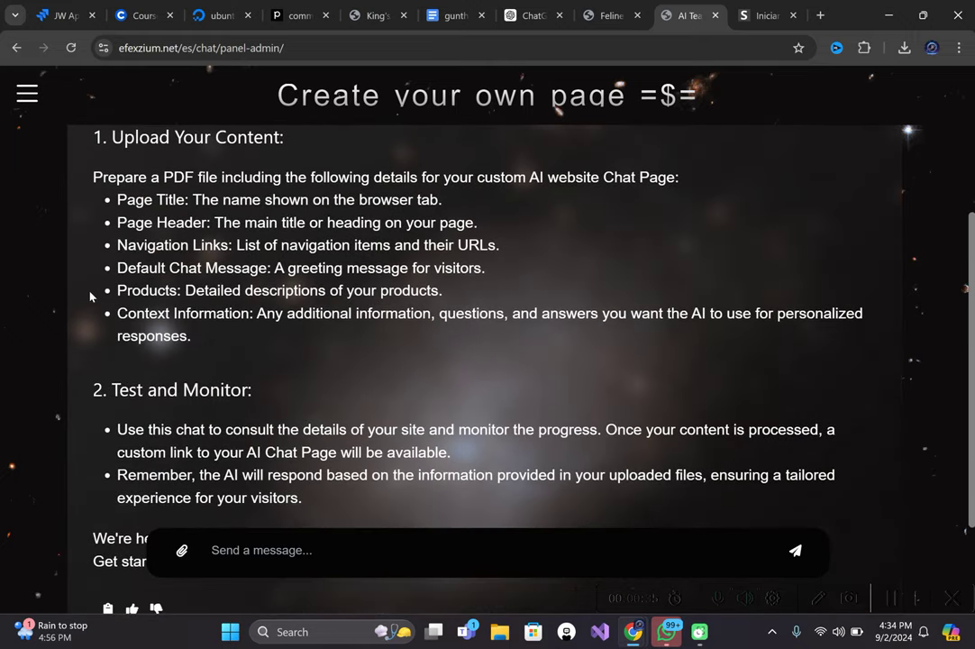
{"action": "scroll", "coordinate": [90, 295], "scroll_direction": "up", "scroll_amount": 1}
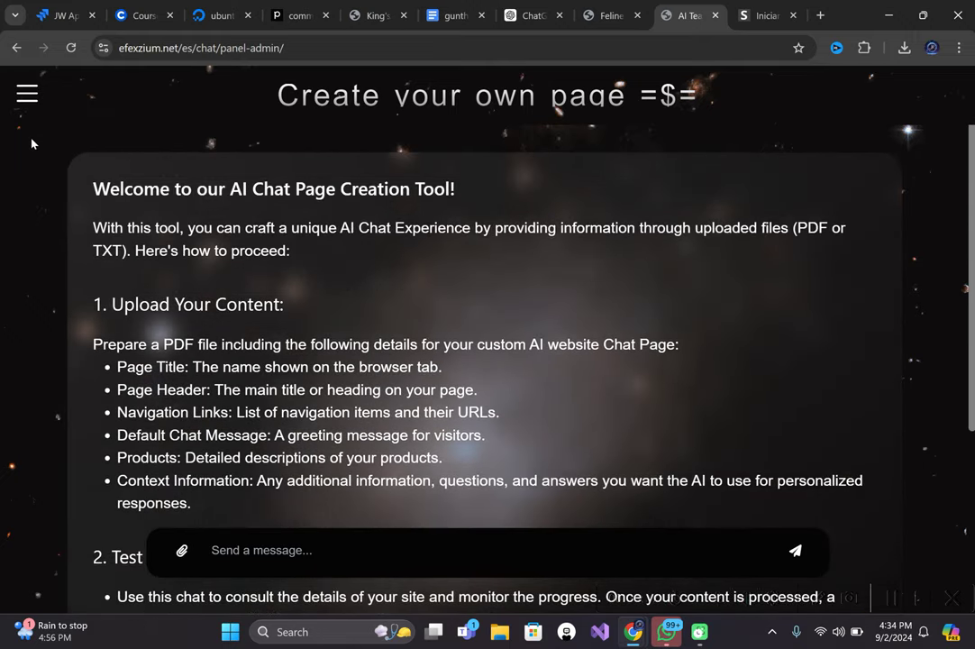
{"action": "left_click", "coordinate": [28, 90]}
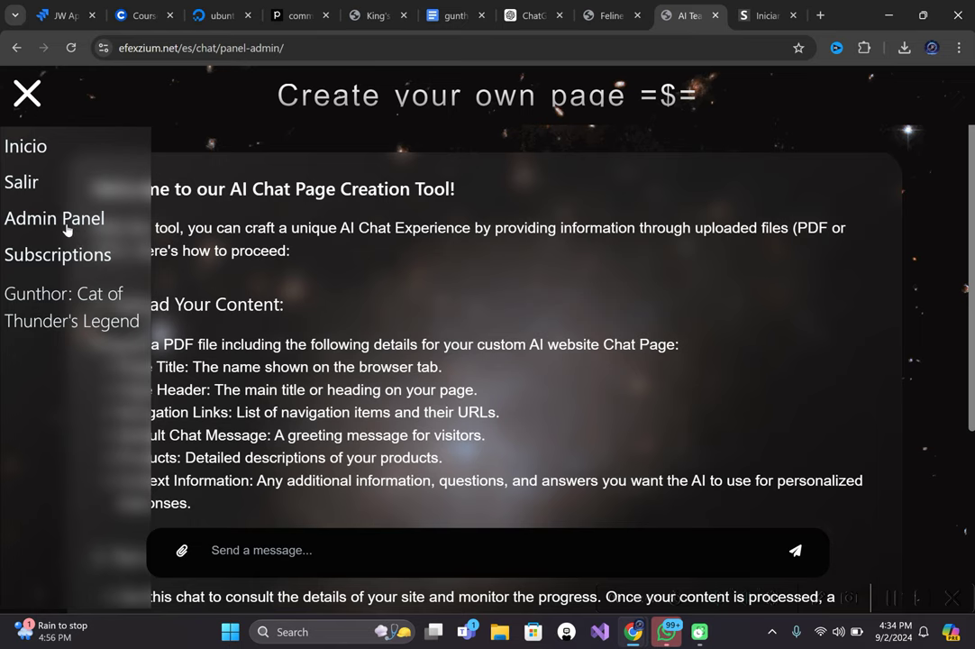
{"action": "left_click", "coordinate": [52, 257]}
Open the 'Gunthor: Cat of Thunder's Legend' chat from the side menu.
{"action": "left_click", "coordinate": [35, 86]}
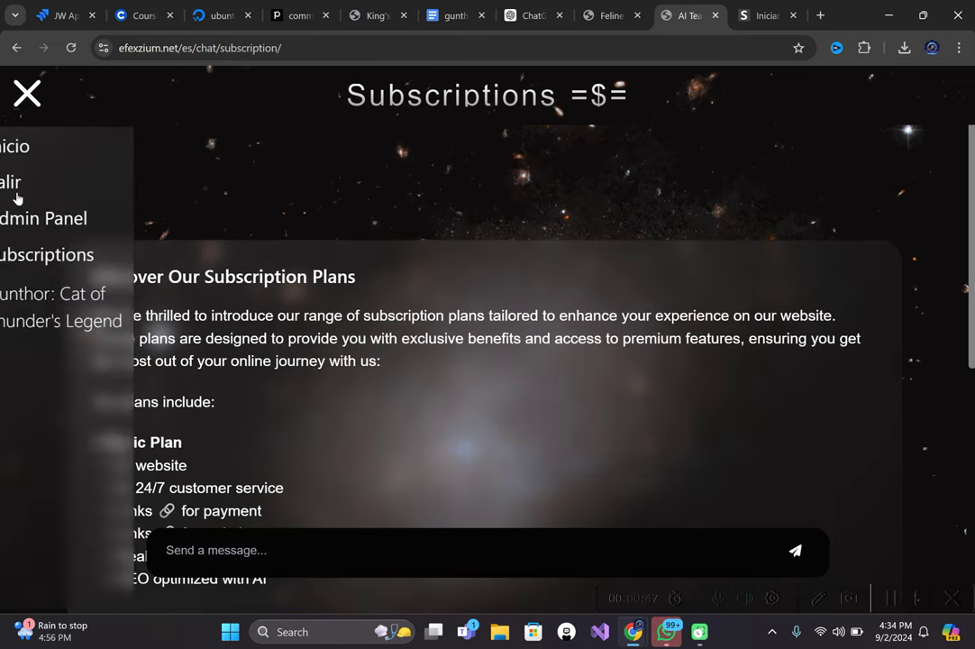
{"action": "left_click", "coordinate": [36, 305]}
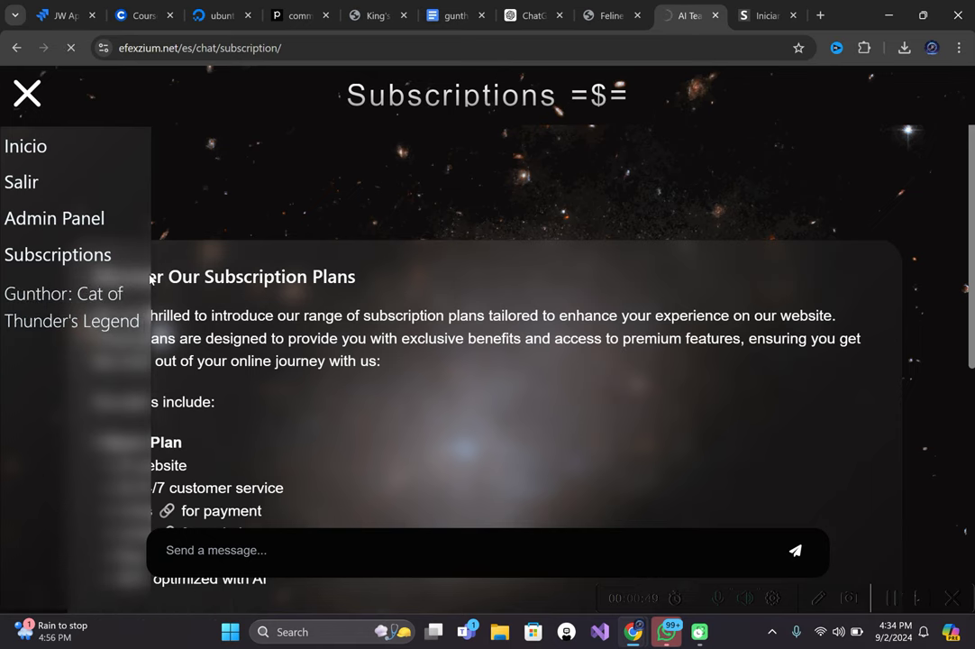
{"action": "scroll", "coordinate": [274, 311], "scroll_direction": "down", "scroll_amount": 2}
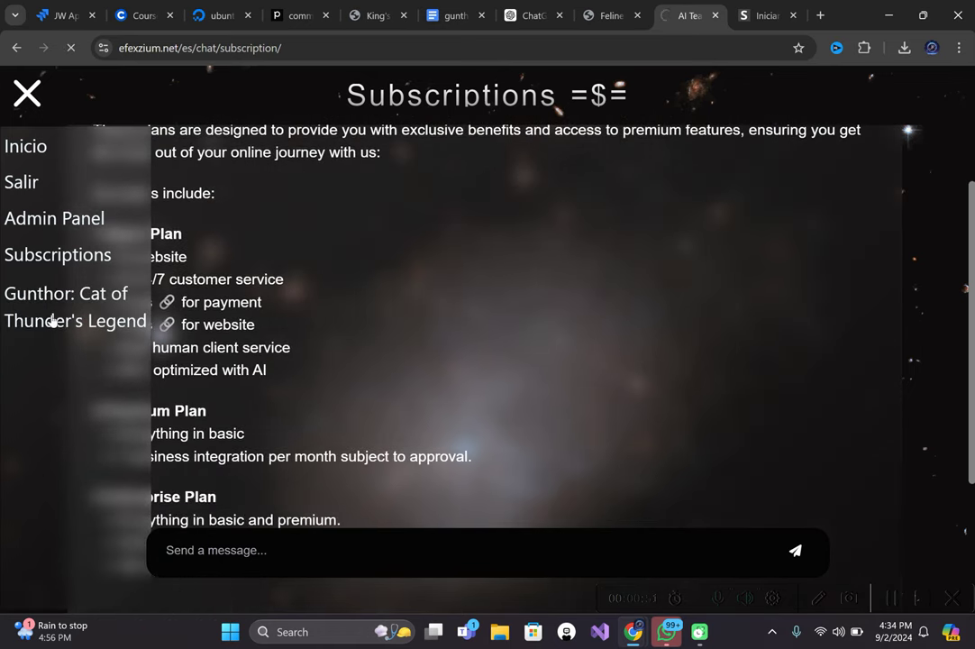
{"action": "left_click", "coordinate": [52, 321]}
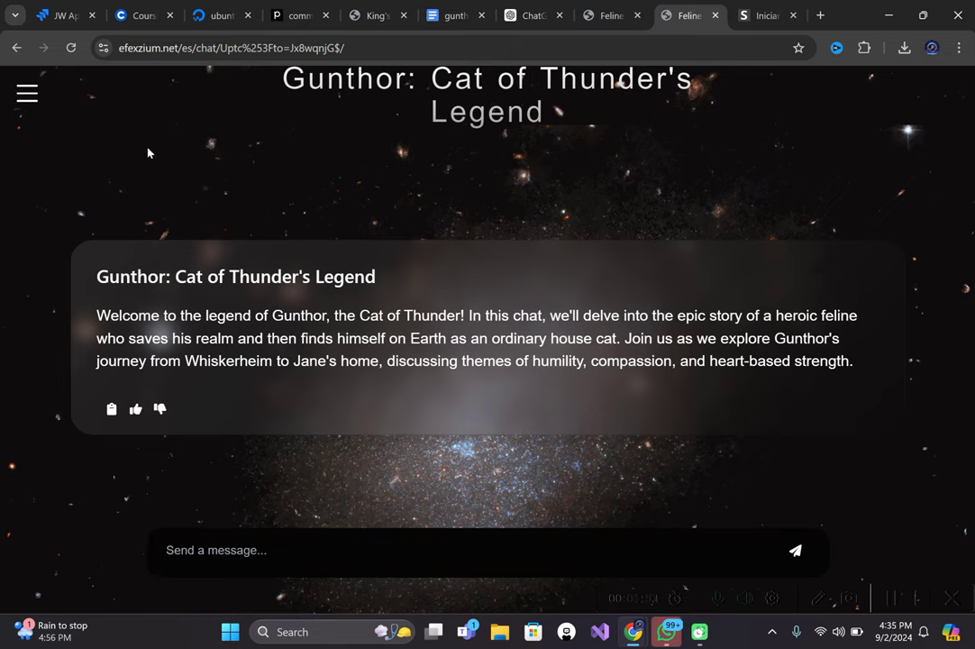
Return to the AI Team chat page, then switch to the DigitalOcean droplet tab.
{"action": "left_click", "coordinate": [32, 97]}
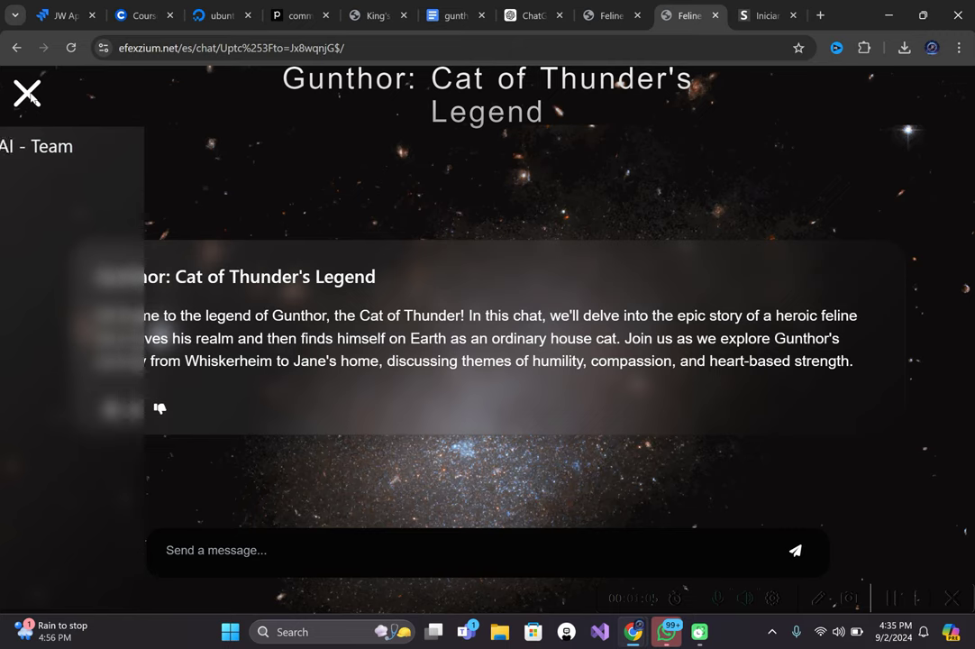
{"action": "left_click", "coordinate": [27, 94]}
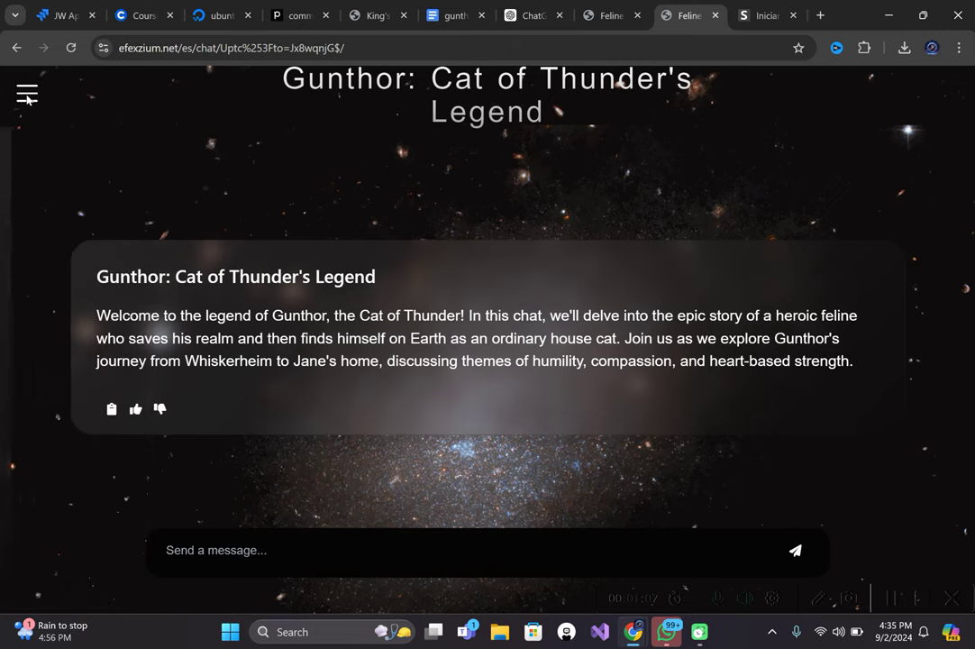
{"action": "left_click", "coordinate": [27, 94]}
{"action": "left_click", "coordinate": [118, 153]}
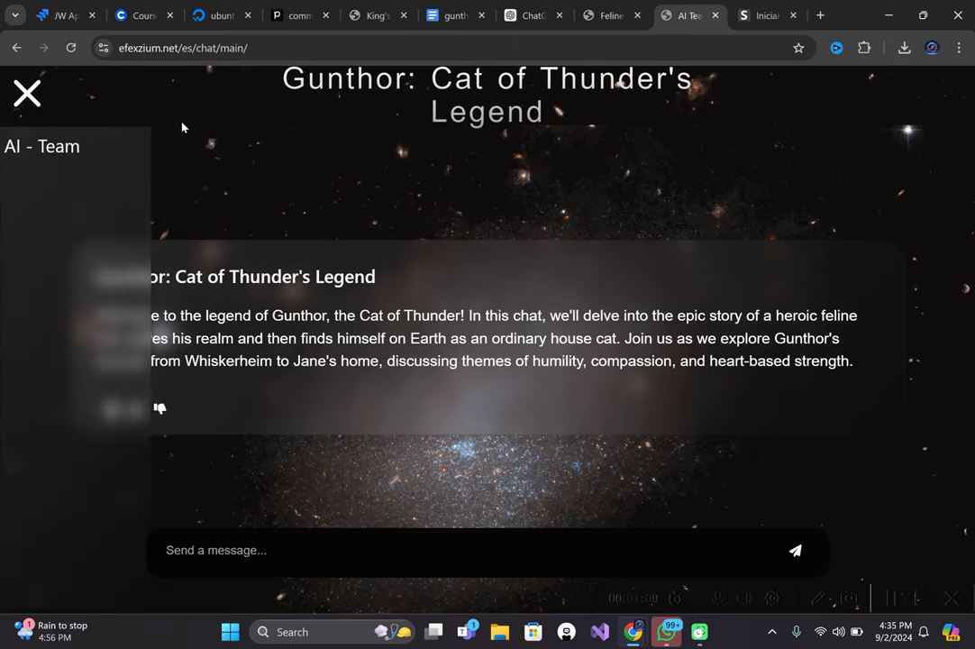
{"action": "left_click", "coordinate": [225, 23]}
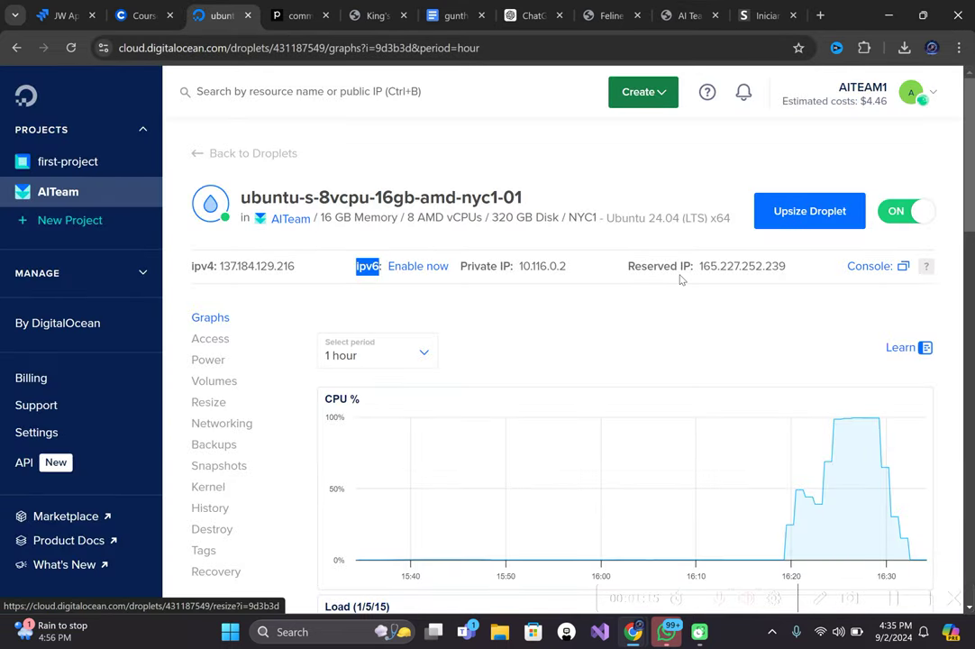
Open the ubuntu-s-8vcpu-16gb-amd-nyc1-01 web console, let it connect, then close it.
{"action": "scroll", "coordinate": [681, 280], "scroll_direction": "down", "scroll_amount": 1}
{"action": "scroll", "coordinate": [793, 262], "scroll_direction": "up", "scroll_amount": 1}
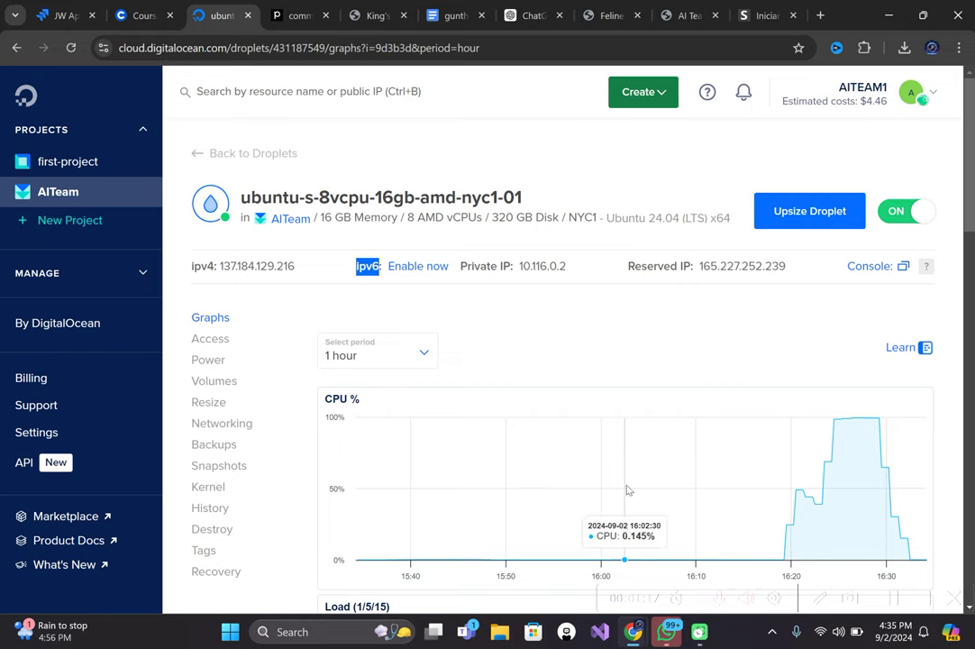
{"action": "left_click", "coordinate": [861, 266]}
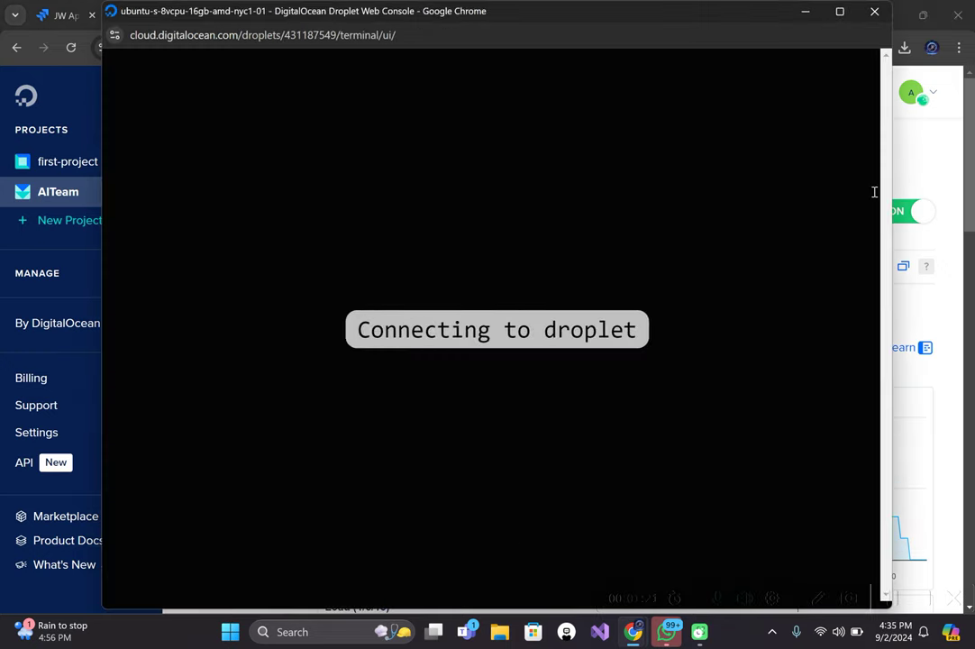
{"action": "left_click_drag", "start_coordinate": [765, 18], "coordinate": [697, 32]}
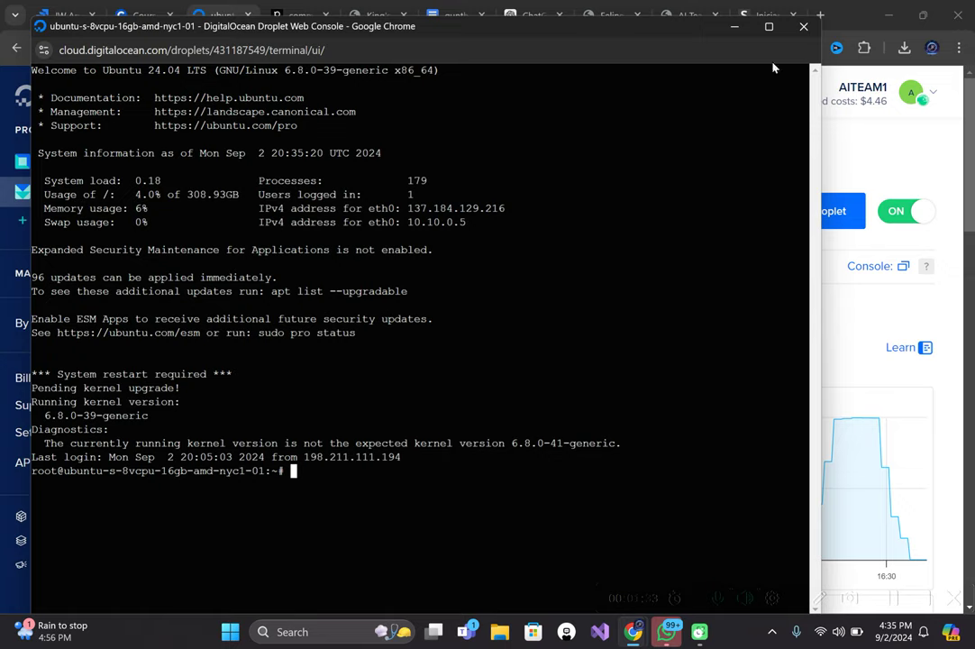
{"action": "left_click", "coordinate": [805, 28]}
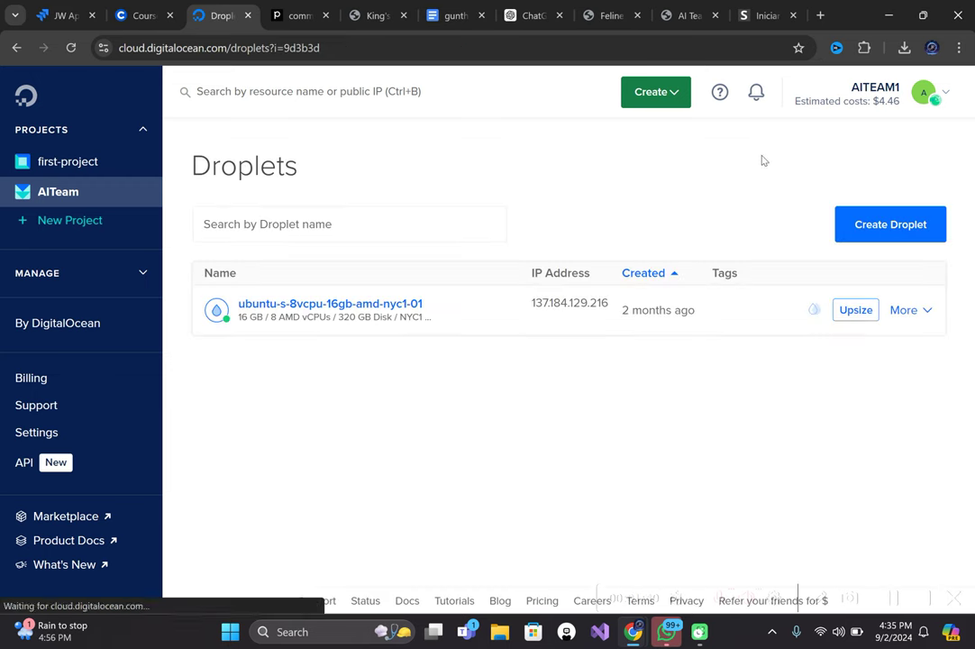
Switch the ubuntu-s-8vcpu-16gb-amd-nyc1-01 droplet's power toggle to OFF, confirming Turn off.
{"action": "left_click", "coordinate": [18, 47]}
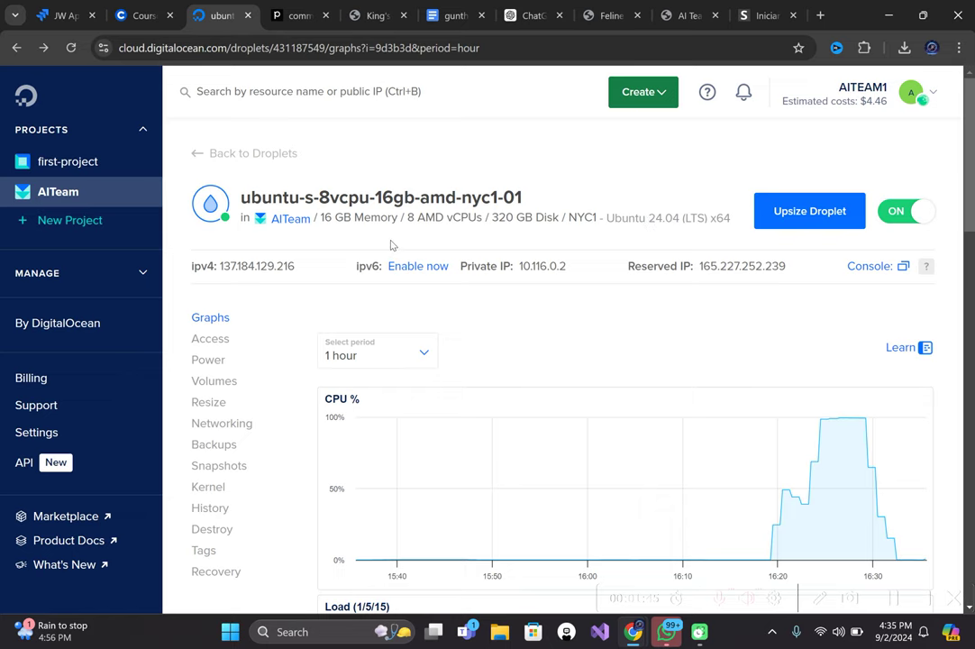
{"action": "scroll", "coordinate": [391, 248], "scroll_direction": "down", "scroll_amount": 1}
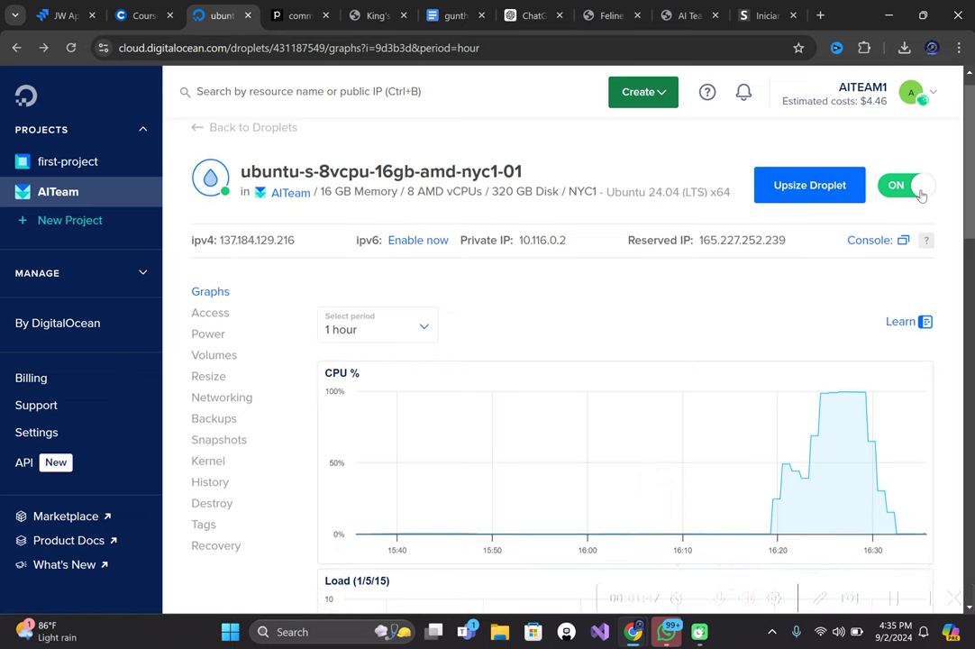
{"action": "left_click", "coordinate": [921, 196]}
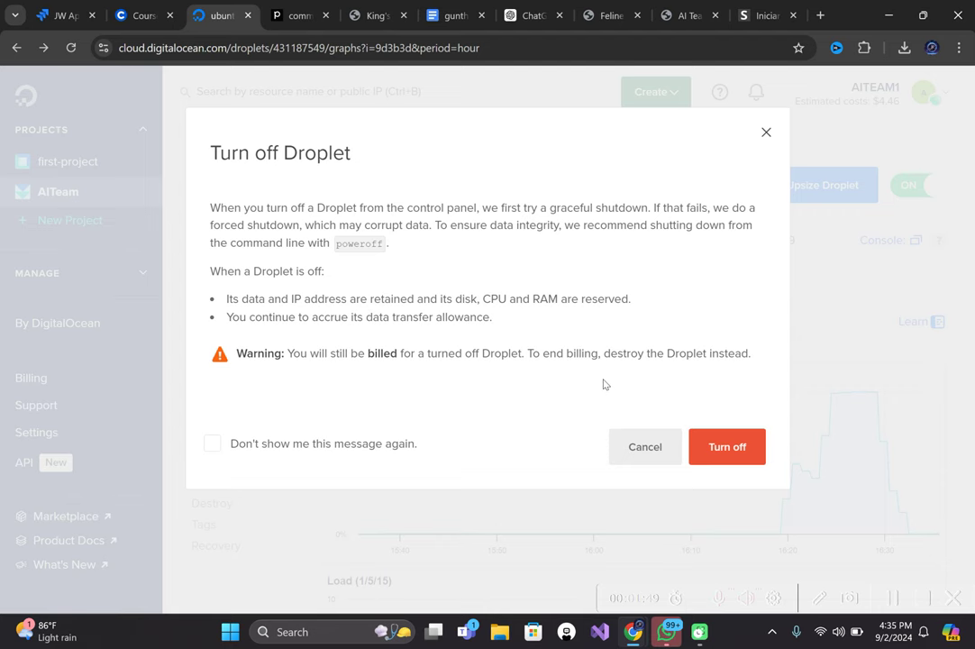
{"action": "left_click", "coordinate": [731, 458]}
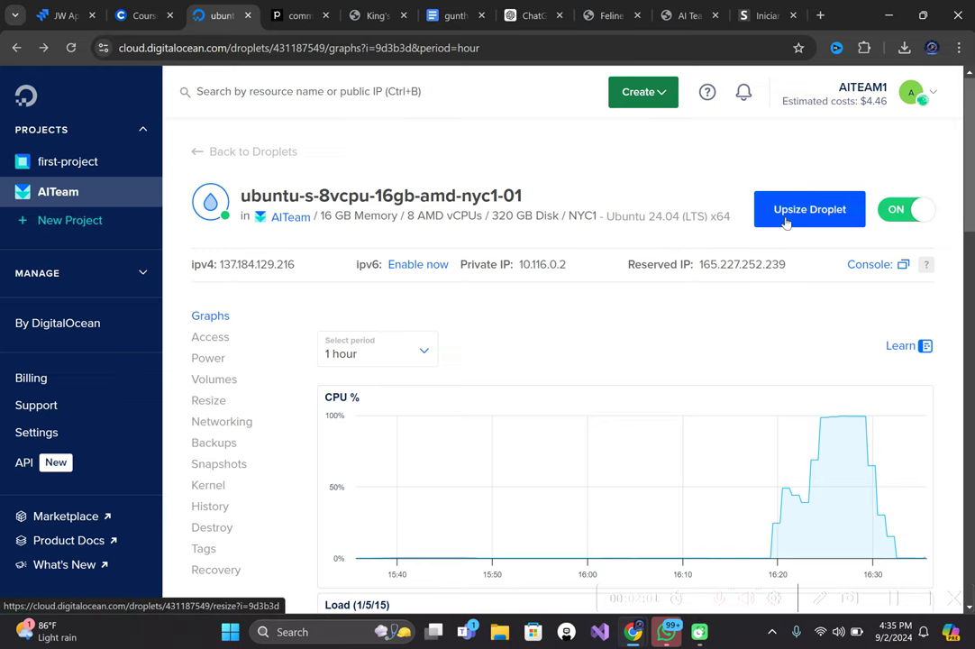
{"action": "left_click", "coordinate": [922, 213]}
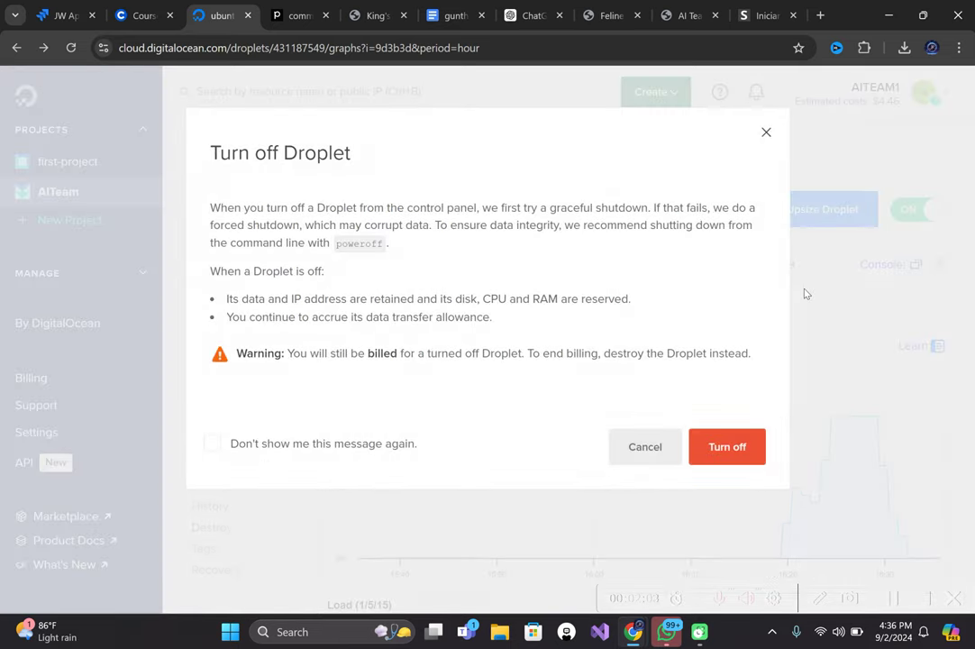
{"action": "left_click", "coordinate": [735, 448]}
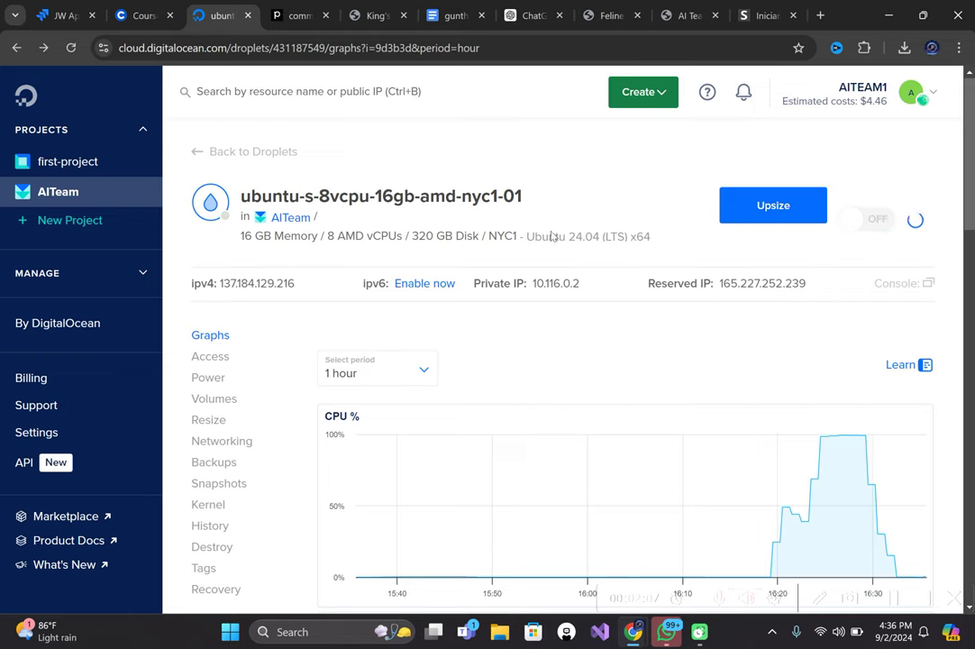
{"action": "scroll", "coordinate": [551, 263], "scroll_direction": "down", "scroll_amount": 5}
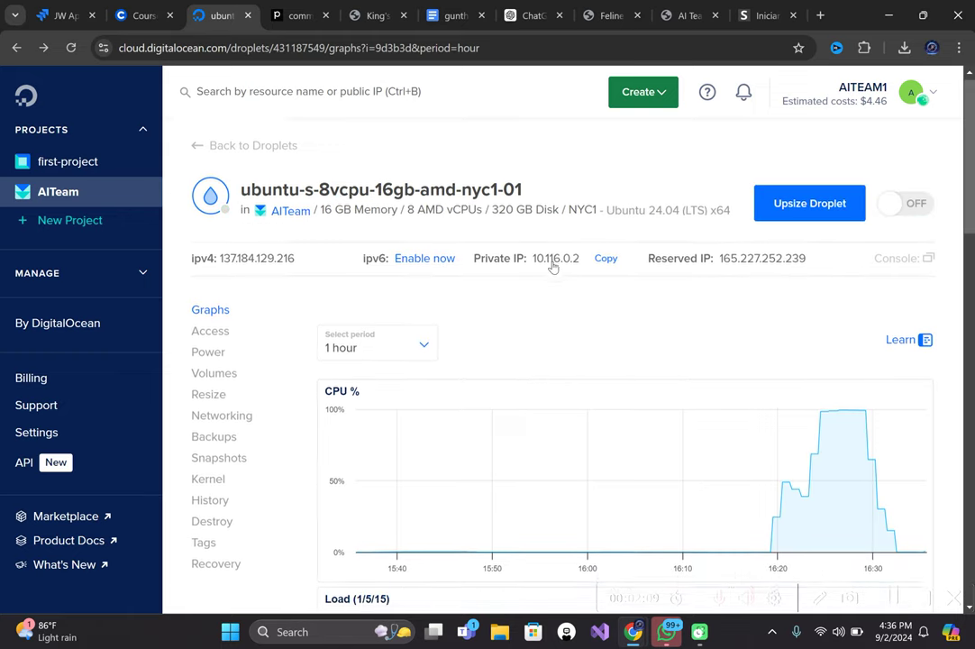
{"action": "scroll", "coordinate": [554, 266], "scroll_direction": "down", "scroll_amount": 4}
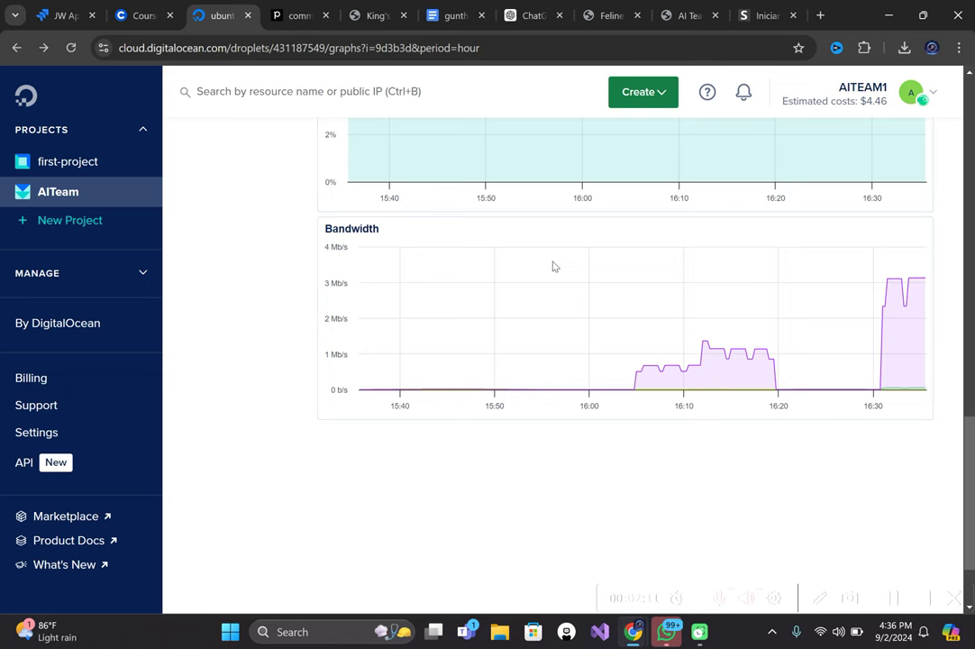
{"action": "scroll", "coordinate": [553, 266], "scroll_direction": "up", "scroll_amount": 10}
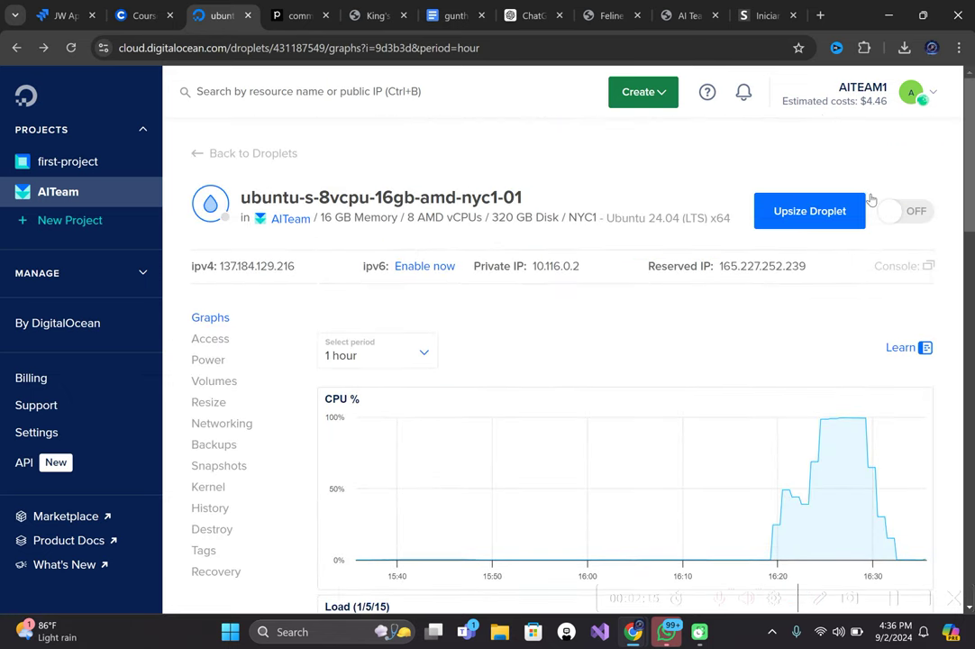
Look through the Create menu, resource search suggestions and account options.
{"action": "left_click", "coordinate": [662, 94]}
{"action": "left_click", "coordinate": [549, 115]}
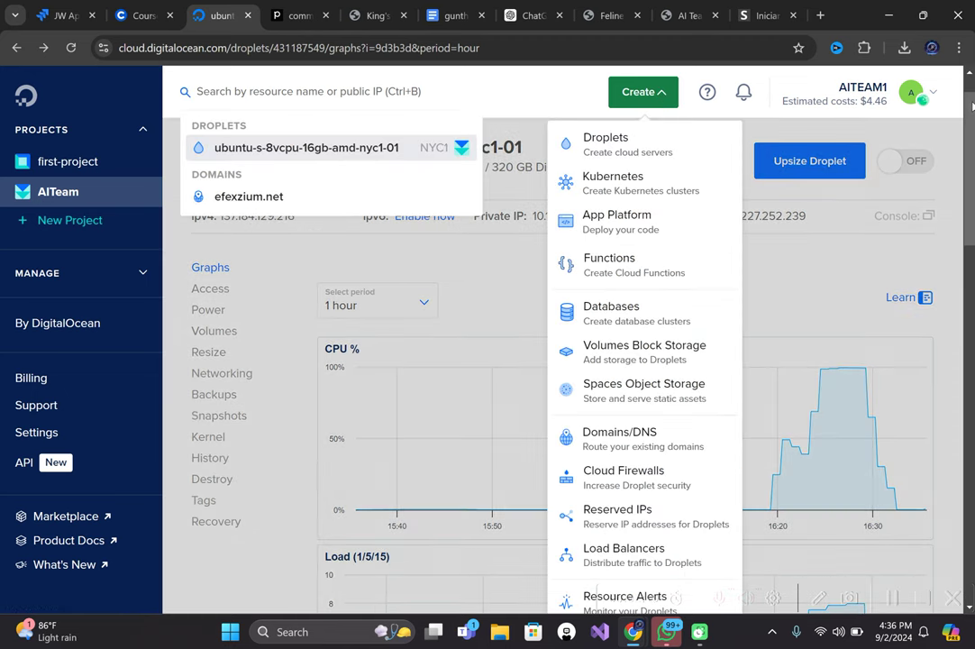
{"action": "left_click", "coordinate": [927, 153]}
{"action": "left_click", "coordinate": [934, 99]}
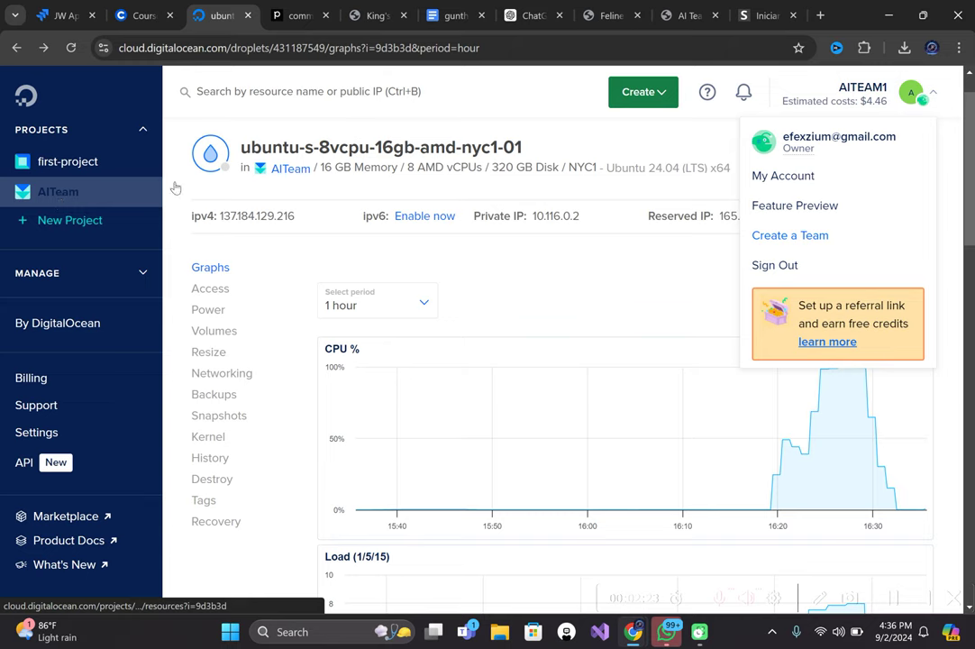
{"action": "left_click", "coordinate": [194, 159]}
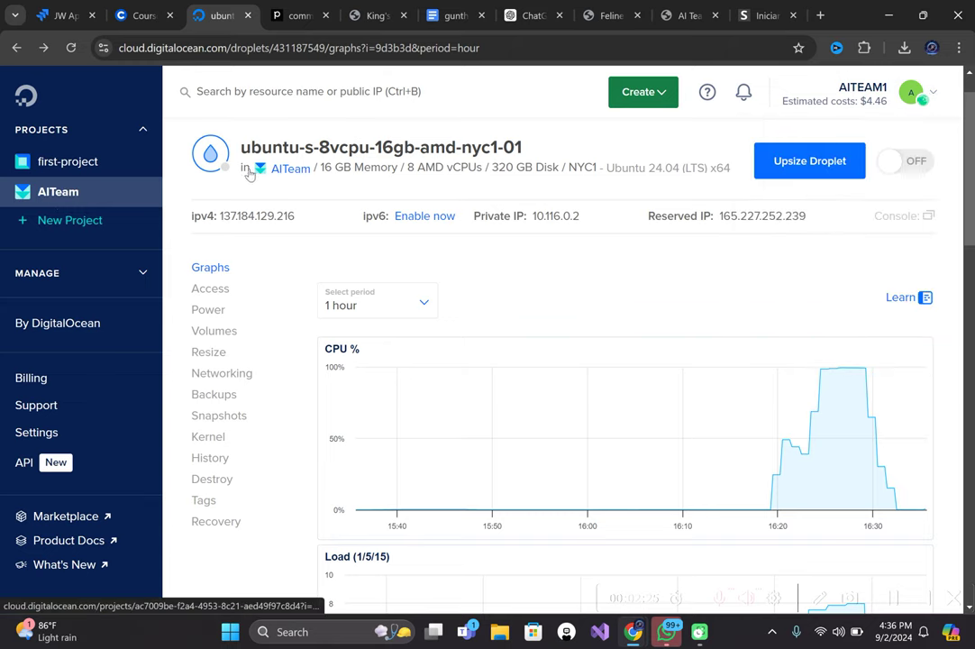
Open the AITeam project's resources and the ubuntu droplet's actions menu.
{"action": "left_click", "coordinate": [82, 162]}
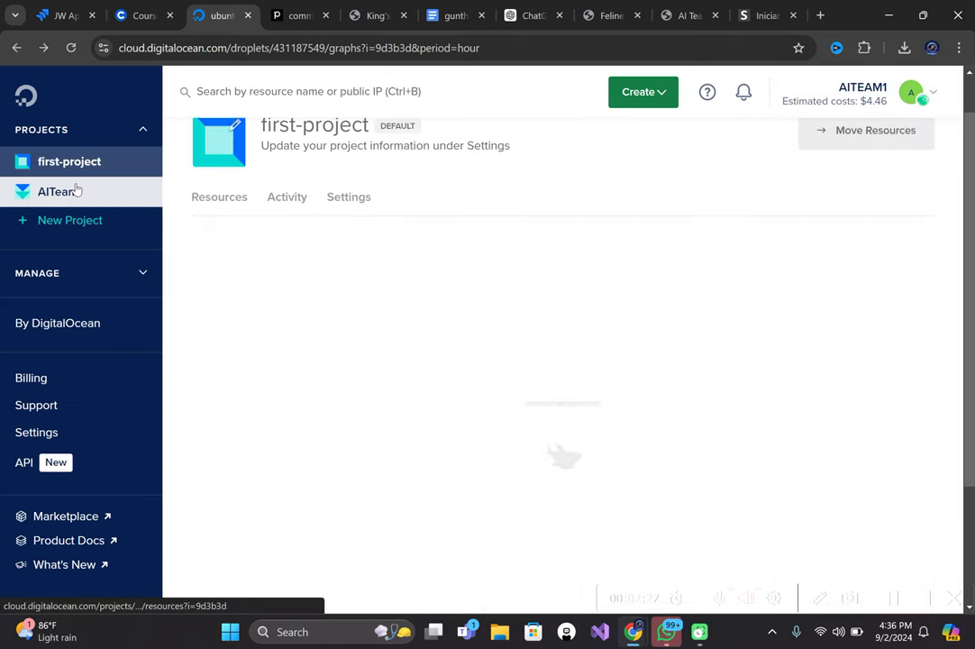
{"action": "left_click", "coordinate": [72, 192]}
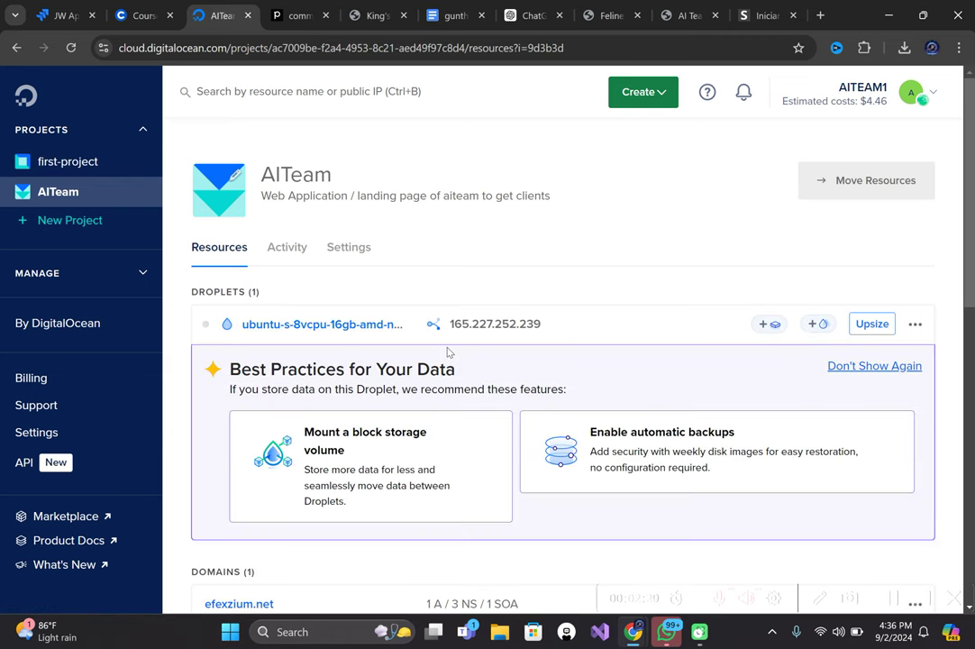
{"action": "left_click", "coordinate": [915, 324]}
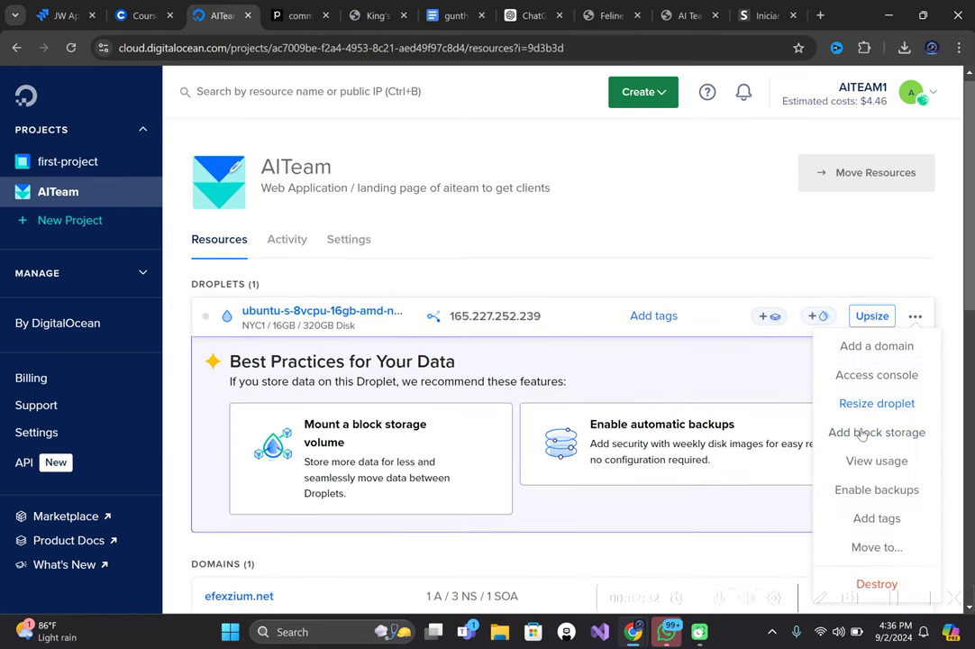
Destroy the ubuntu droplet plus reserved IP 165.227.252.239, pasting its name to confirm.
{"action": "left_click", "coordinate": [887, 583]}
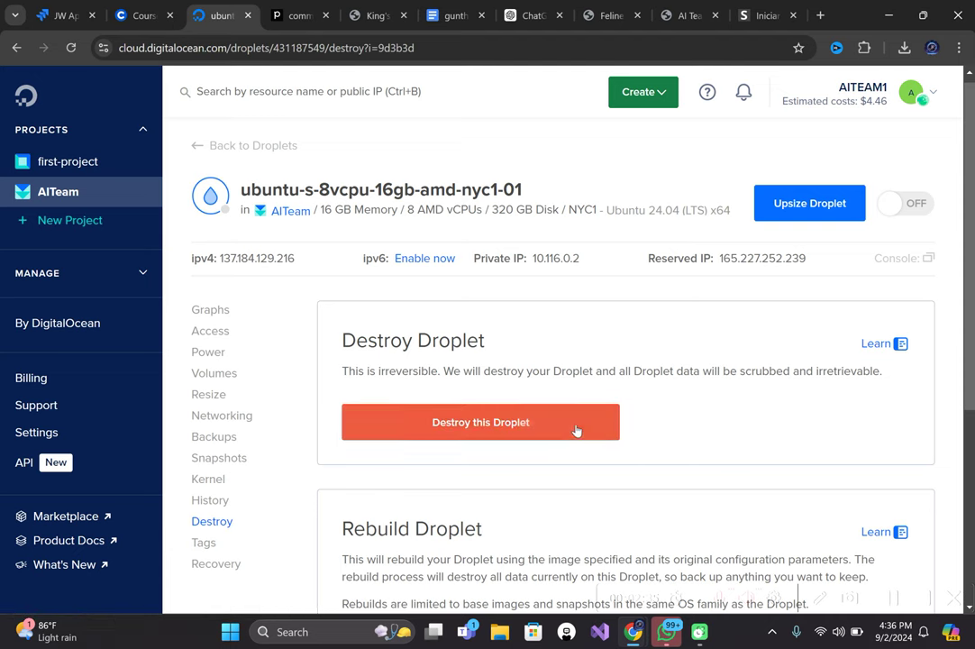
{"action": "left_click", "coordinate": [573, 432]}
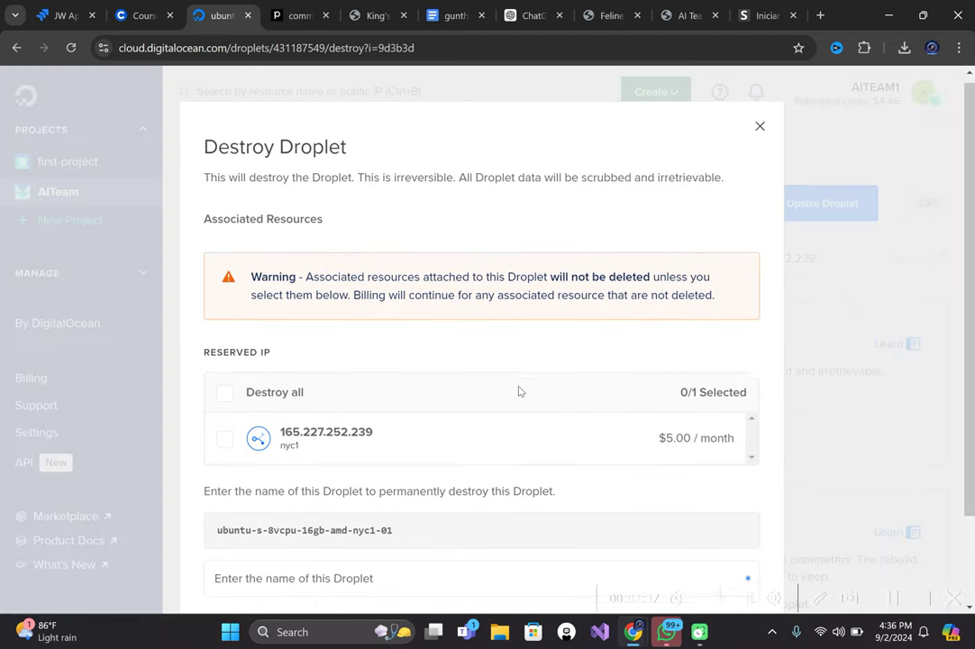
{"action": "scroll", "coordinate": [519, 388], "scroll_direction": "down", "scroll_amount": 3}
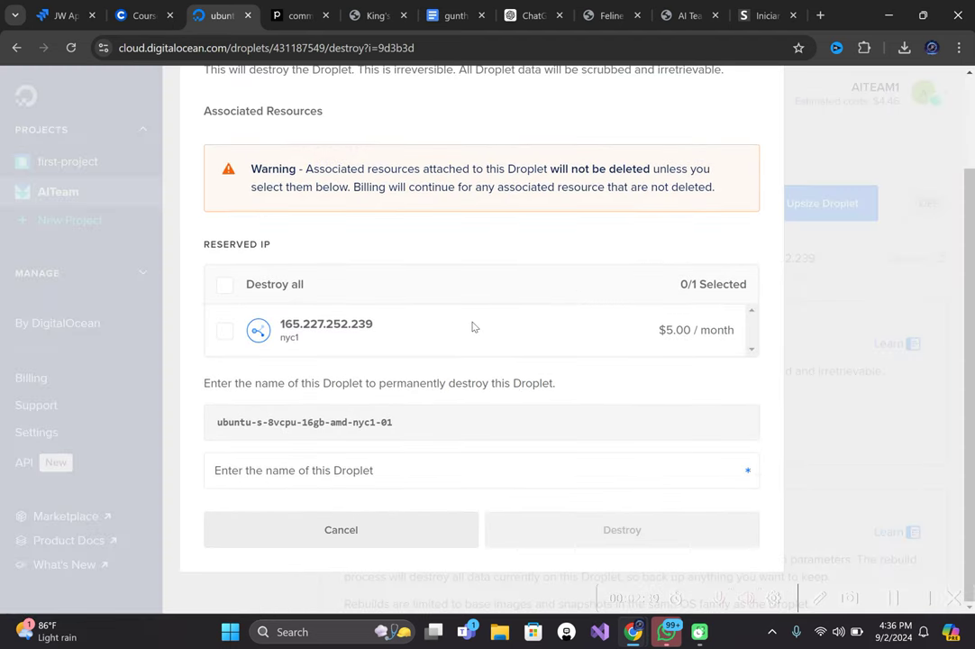
{"action": "left_click", "coordinate": [227, 290]}
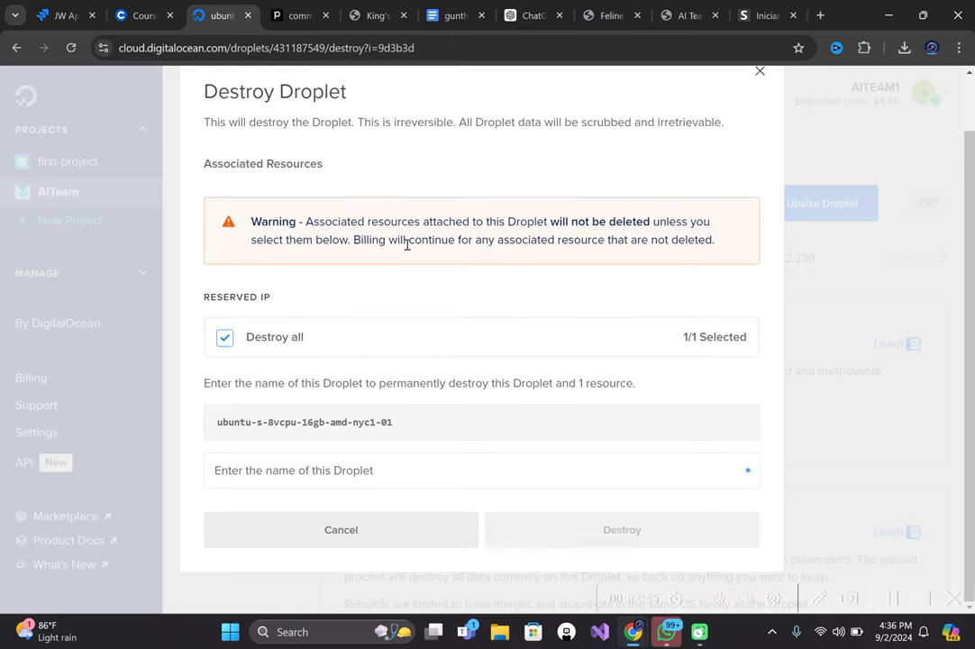
{"action": "double_click", "coordinate": [386, 422]}
{"action": "left_click_drag", "start_coordinate": [341, 430], "coordinate": [220, 420]}
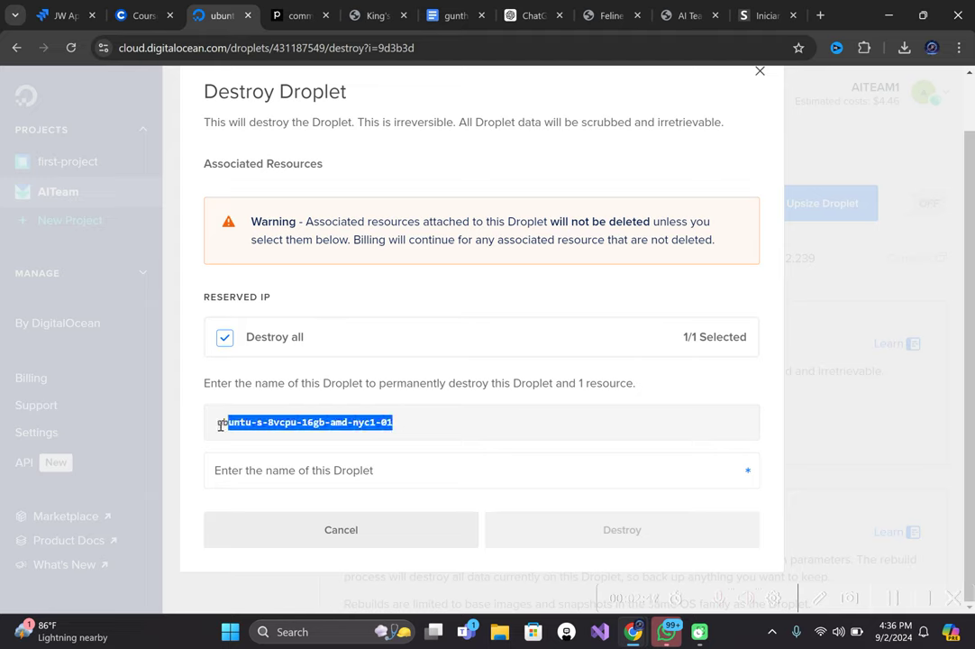
{"action": "left_click", "coordinate": [254, 478]}
{"action": "type", "text": "ubuntu-s-8vcpu-16gb-amd-nyc1-01"}
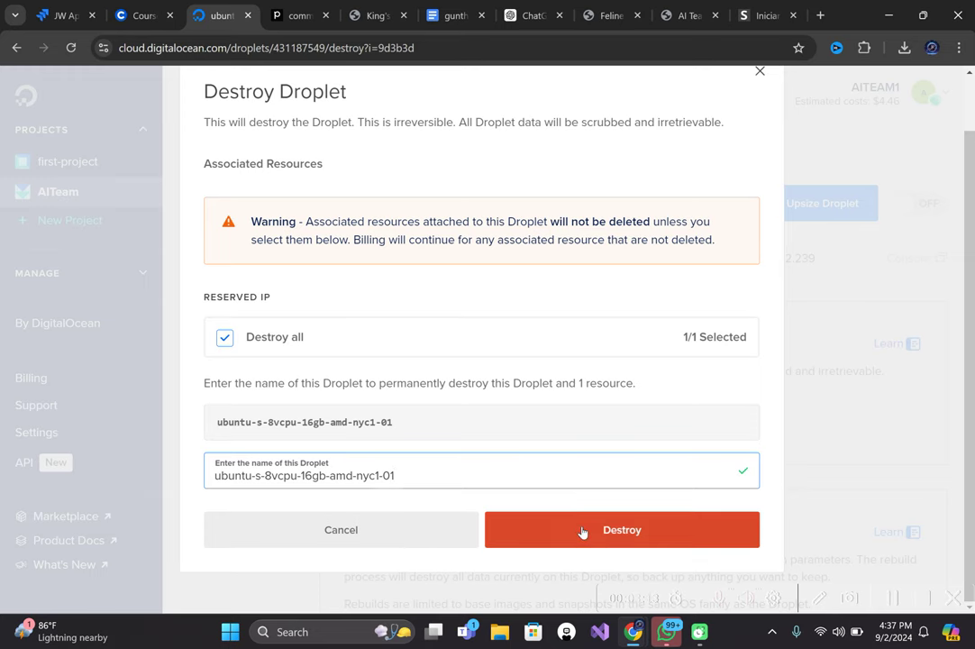
{"action": "left_click", "coordinate": [581, 529]}
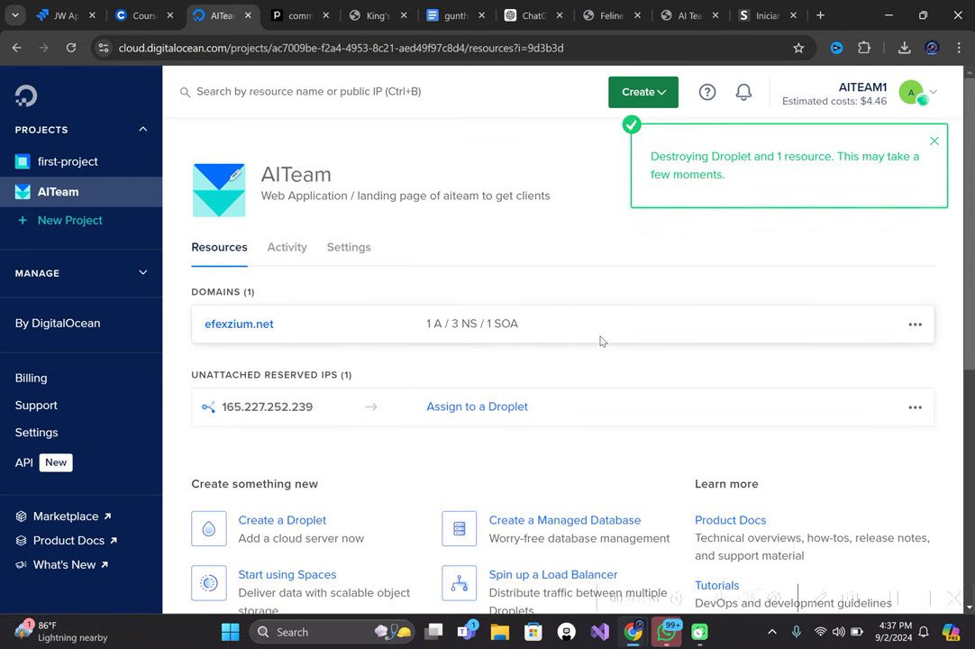
Load render.com in a new tab and go to its Dashboard sign-in page, then open another tab.
{"action": "left_click", "coordinate": [820, 16]}
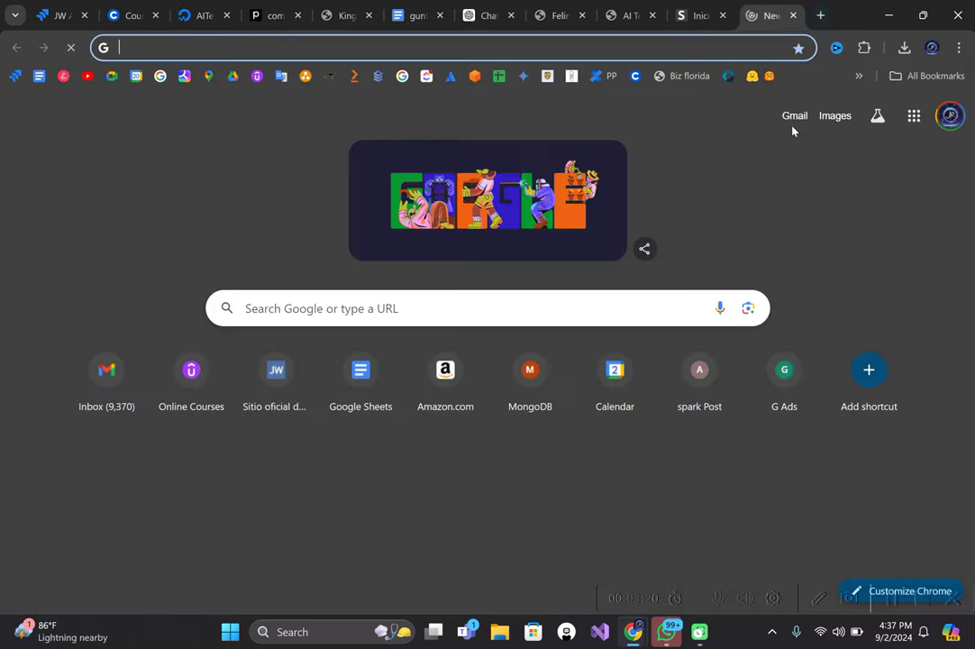
{"action": "type", "text": "re"}
{"action": "key", "text": "Return"}
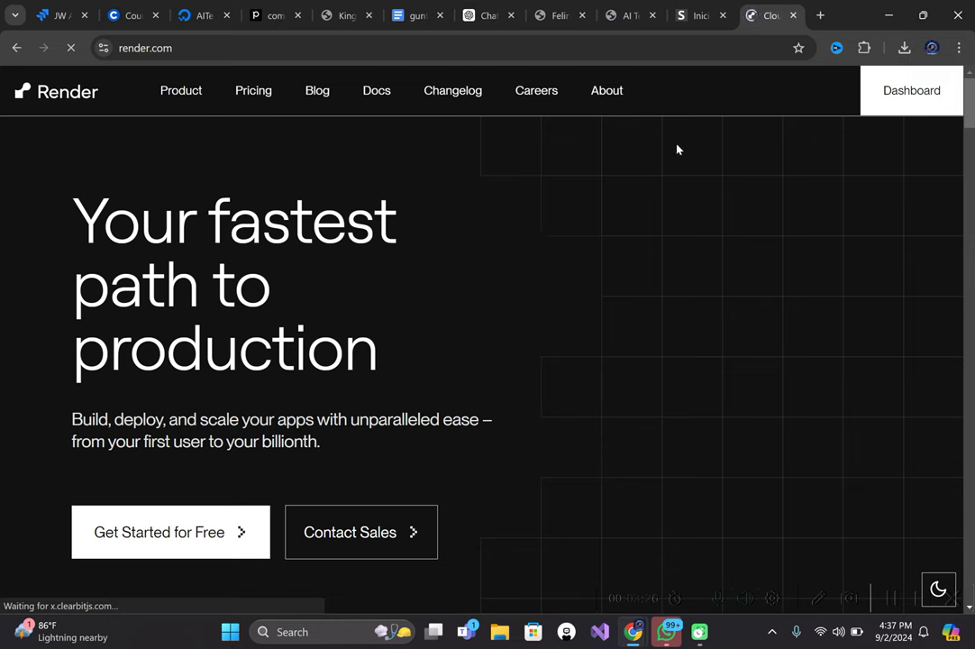
{"action": "left_click", "coordinate": [868, 98]}
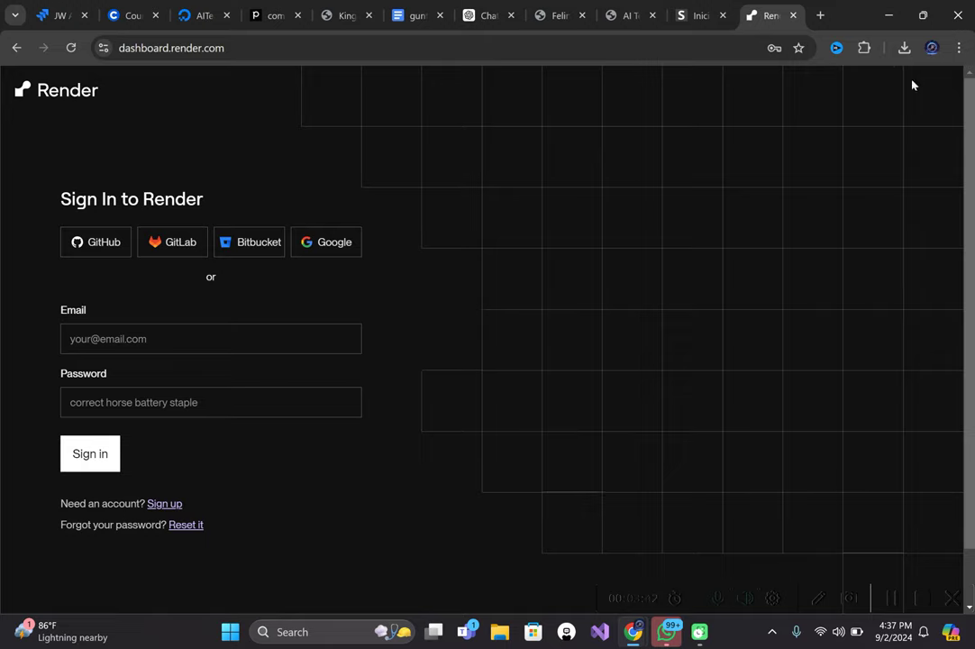
{"action": "left_click", "coordinate": [820, 15]}
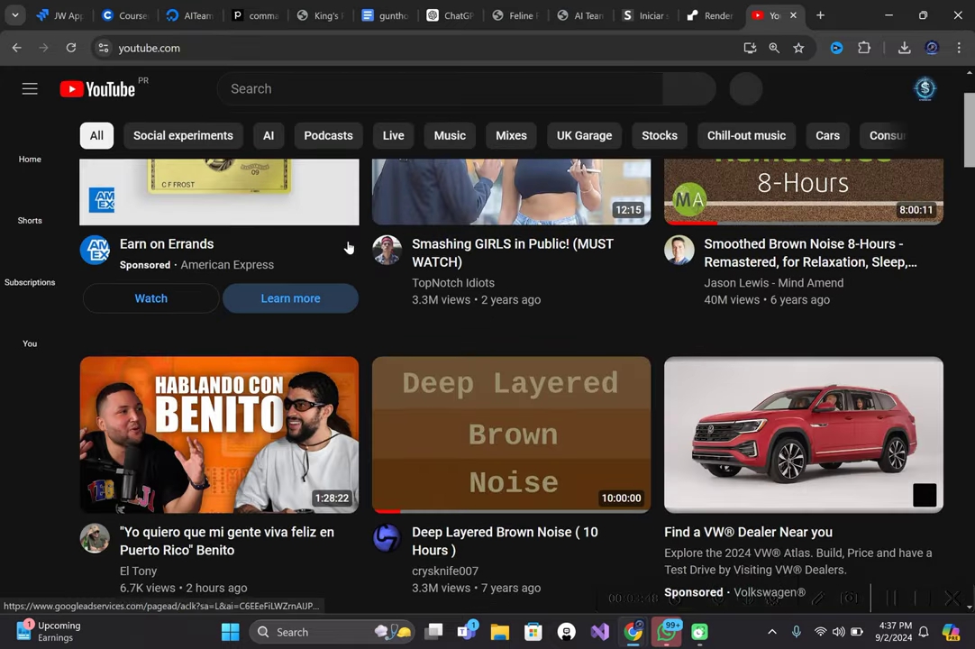
{"action": "scroll", "coordinate": [349, 247], "scroll_direction": "down", "scroll_amount": 2}
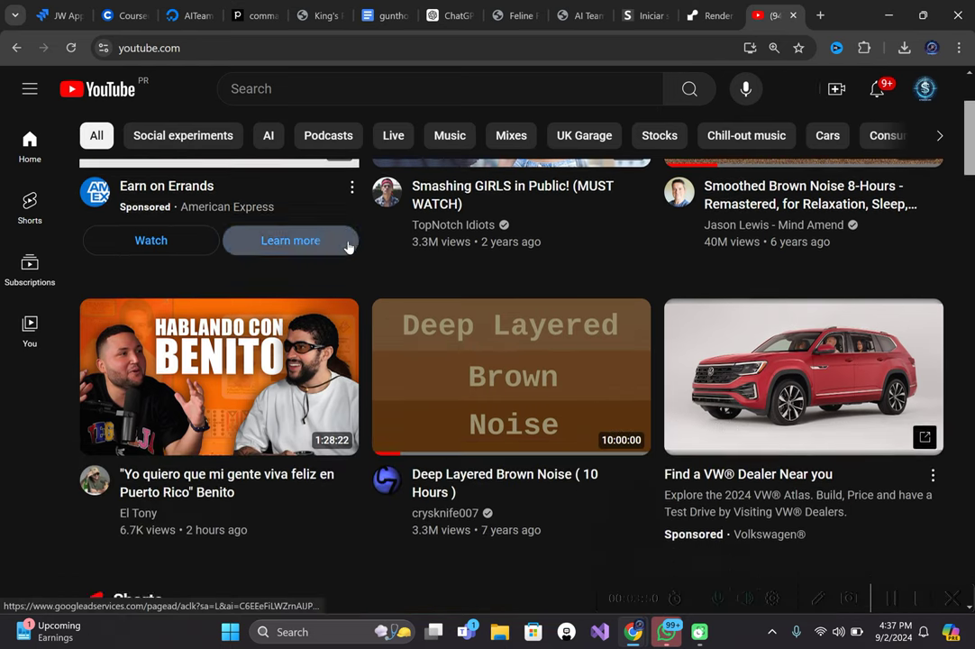
{"action": "scroll", "coordinate": [349, 247], "scroll_direction": "down", "scroll_amount": 3}
{"action": "scroll", "coordinate": [349, 247], "scroll_direction": "down", "scroll_amount": 4}
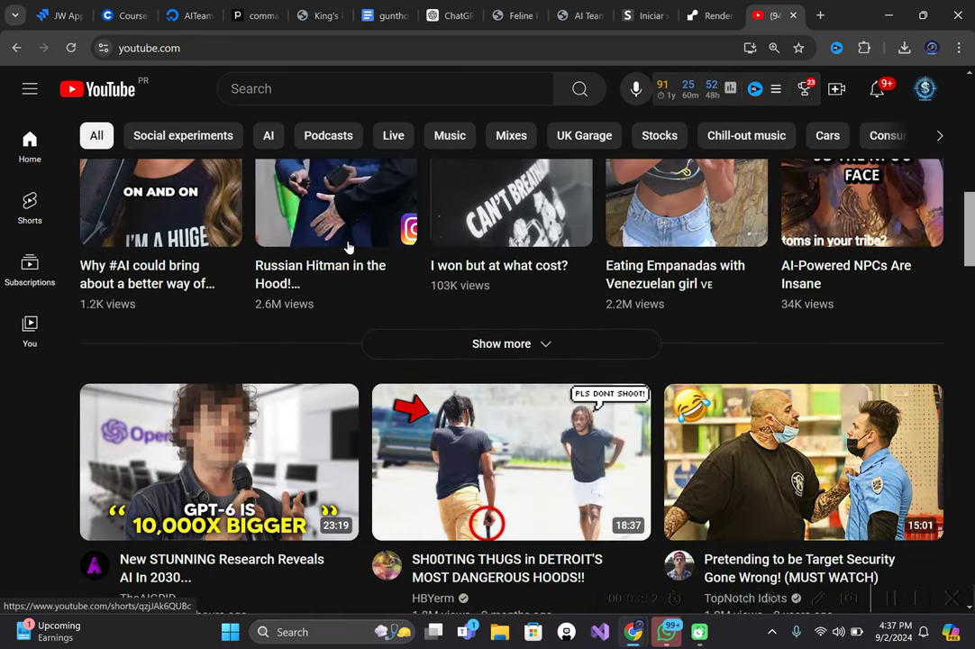
{"action": "scroll", "coordinate": [349, 247], "scroll_direction": "down", "scroll_amount": 5}
{"action": "scroll", "coordinate": [349, 247], "scroll_direction": "down", "scroll_amount": 5}
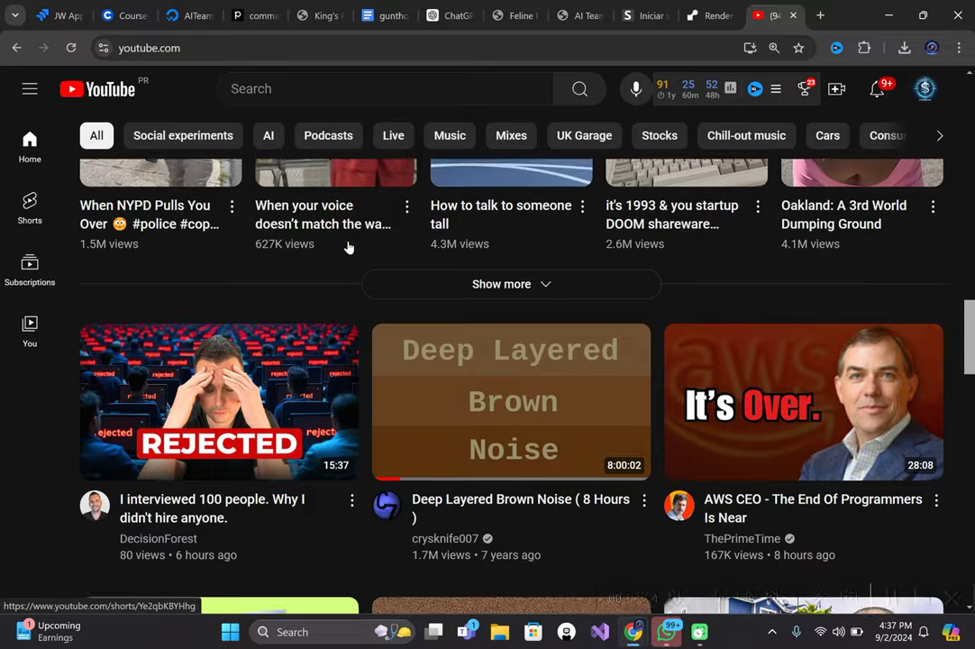
{"action": "scroll", "coordinate": [349, 247], "scroll_direction": "down", "scroll_amount": 2}
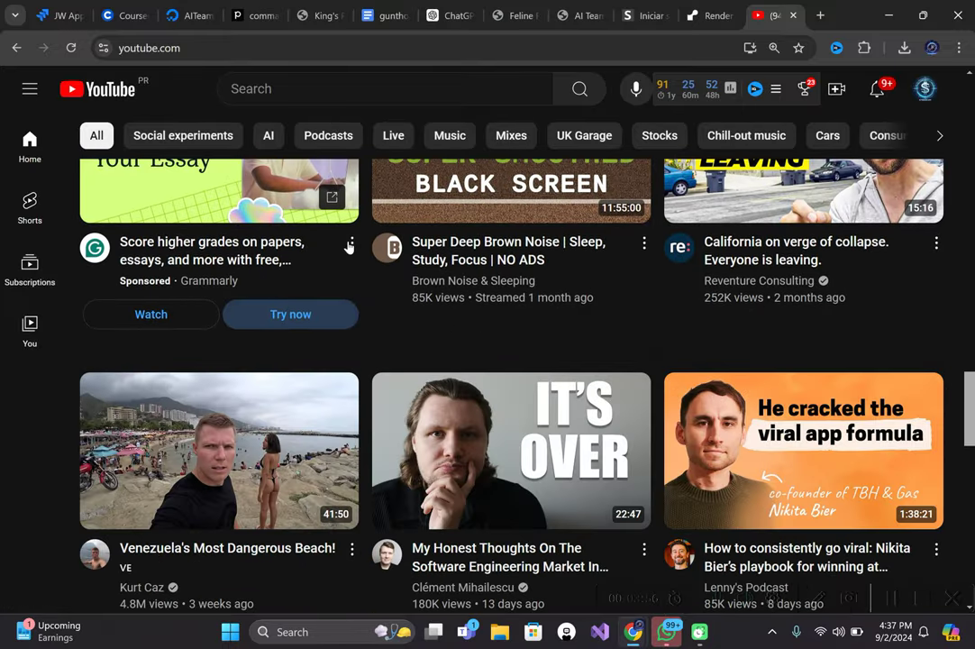
{"action": "scroll", "coordinate": [349, 247], "scroll_direction": "down", "scroll_amount": 6}
{"action": "scroll", "coordinate": [348, 247], "scroll_direction": "down", "scroll_amount": 3}
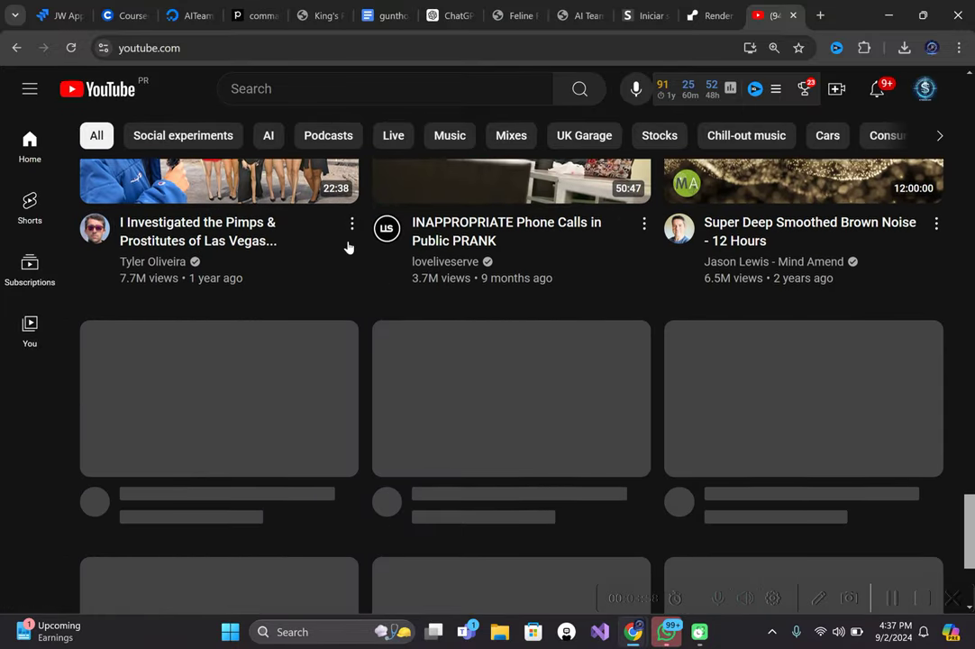
{"action": "scroll", "coordinate": [349, 247], "scroll_direction": "down", "scroll_amount": 1}
{"action": "scroll", "coordinate": [349, 247], "scroll_direction": "down", "scroll_amount": 6}
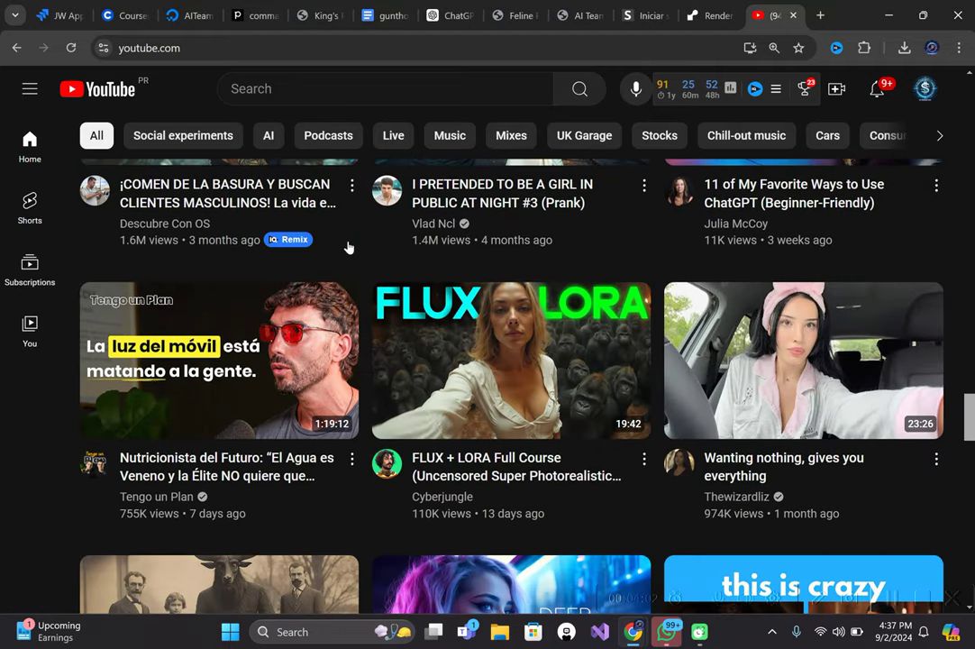
{"action": "scroll", "coordinate": [349, 247], "scroll_direction": "down", "scroll_amount": 4}
{"action": "scroll", "coordinate": [349, 247], "scroll_direction": "down", "scroll_amount": 4}
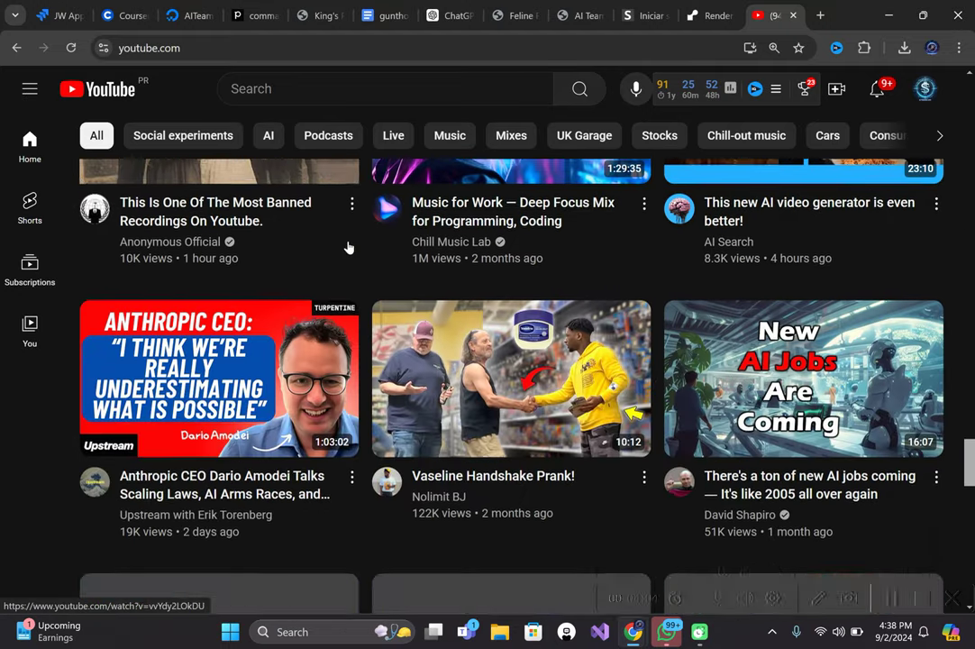
{"action": "scroll", "coordinate": [349, 247], "scroll_direction": "down", "scroll_amount": 2}
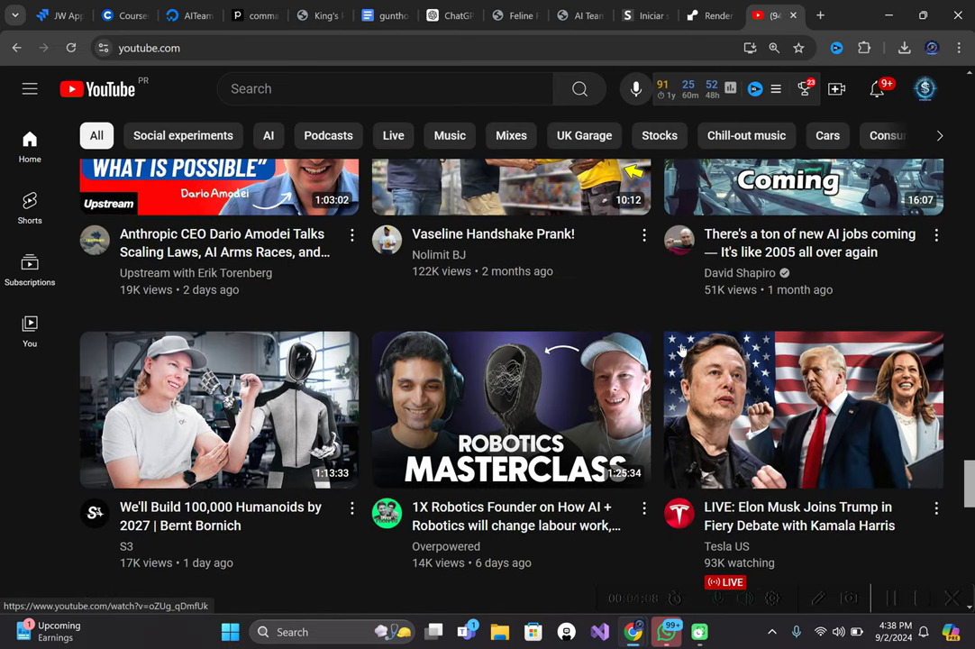
{"action": "scroll", "coordinate": [683, 351], "scroll_direction": "down", "scroll_amount": 4}
{"action": "scroll", "coordinate": [683, 351], "scroll_direction": "down", "scroll_amount": 4}
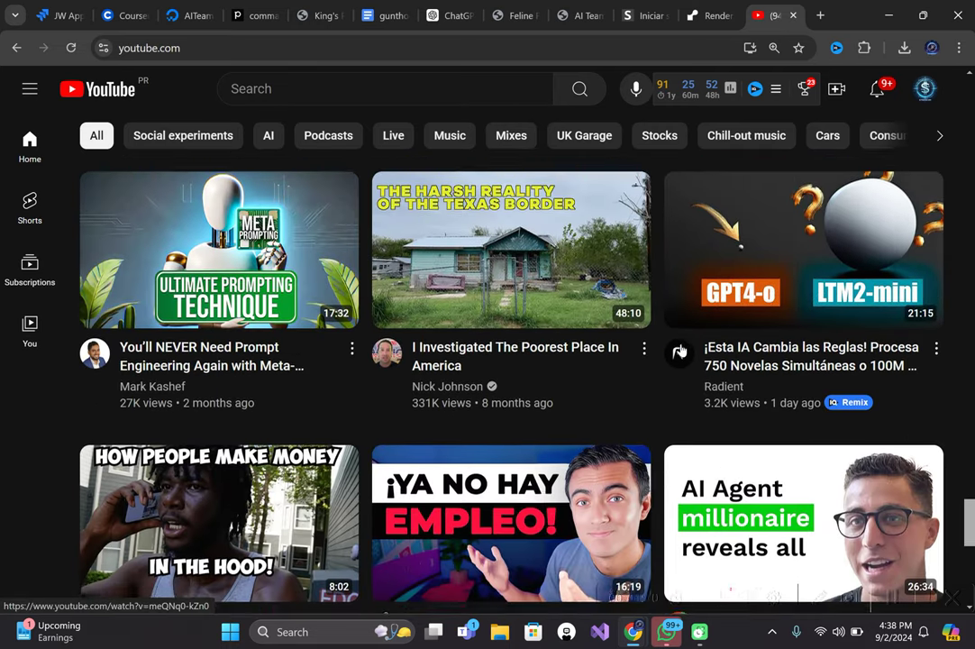
{"action": "scroll", "coordinate": [682, 350], "scroll_direction": "down", "scroll_amount": 3}
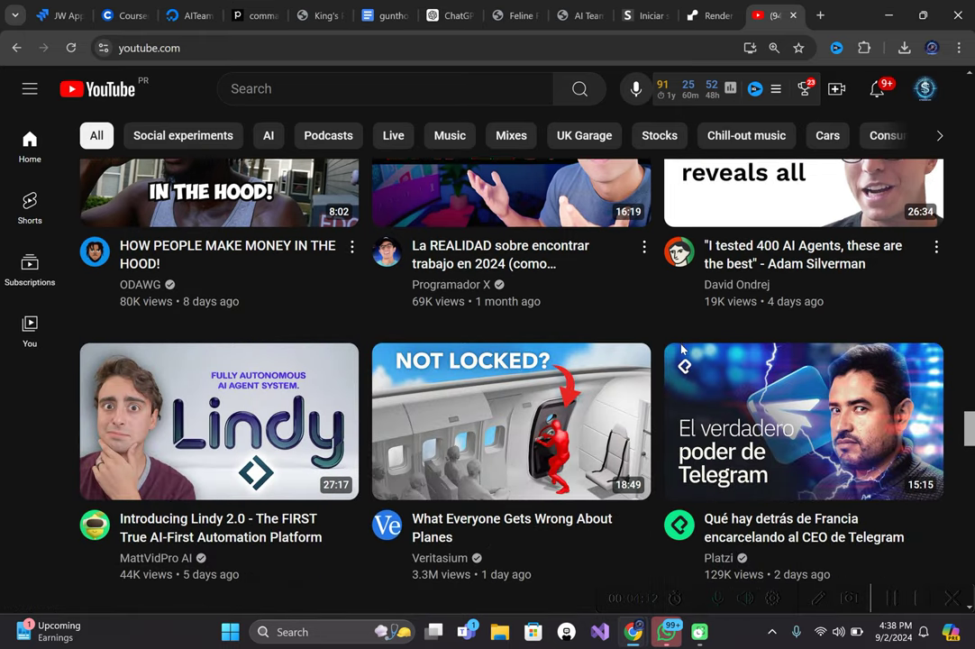
{"action": "scroll", "coordinate": [682, 350], "scroll_direction": "up", "scroll_amount": 1}
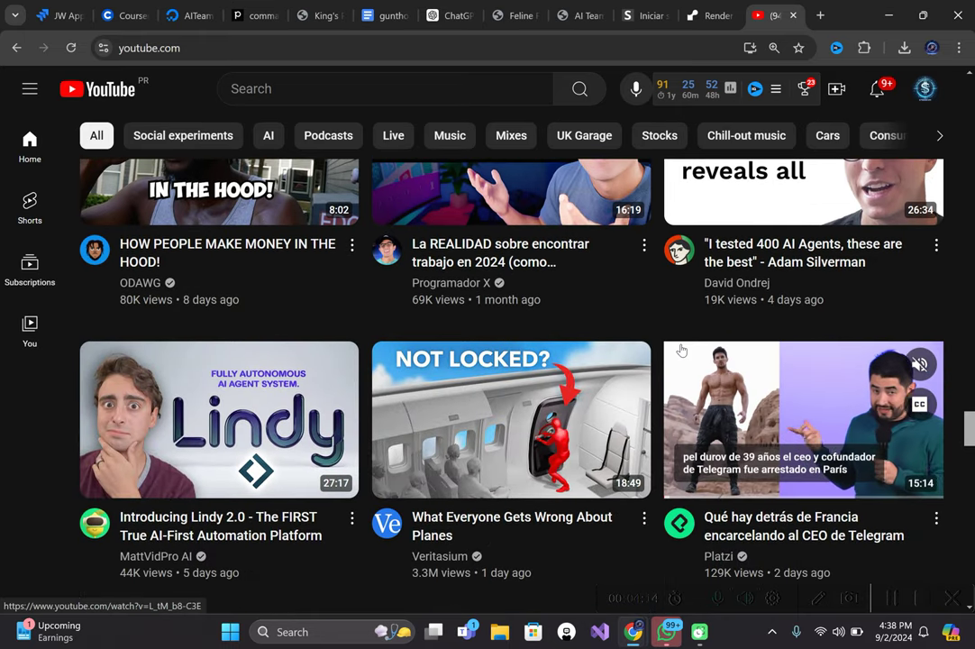
{"action": "scroll", "coordinate": [682, 350], "scroll_direction": "down", "scroll_amount": 3}
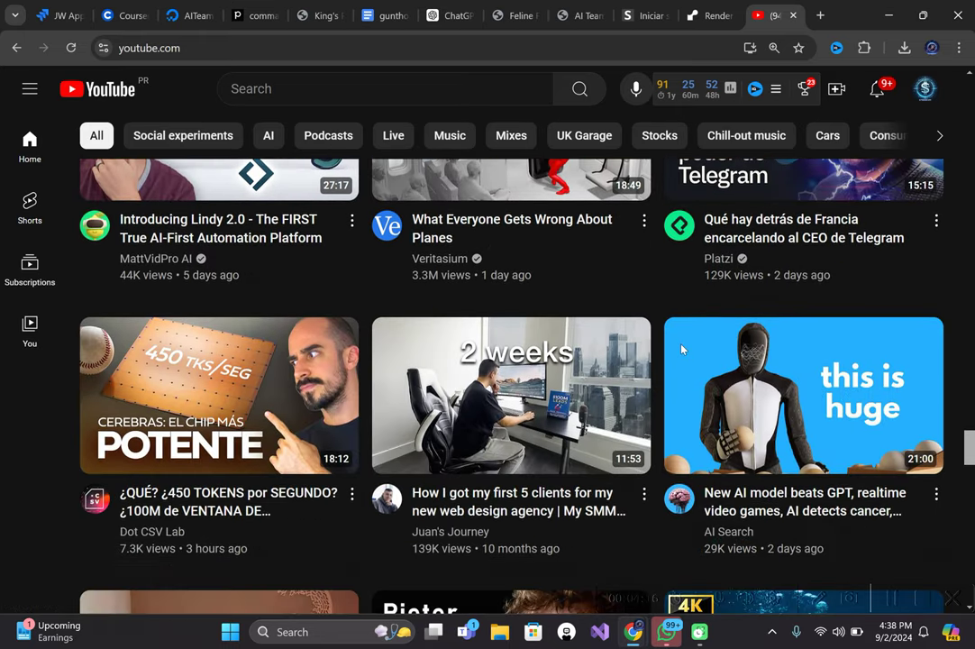
{"action": "scroll", "coordinate": [682, 351], "scroll_direction": "down", "scroll_amount": 2}
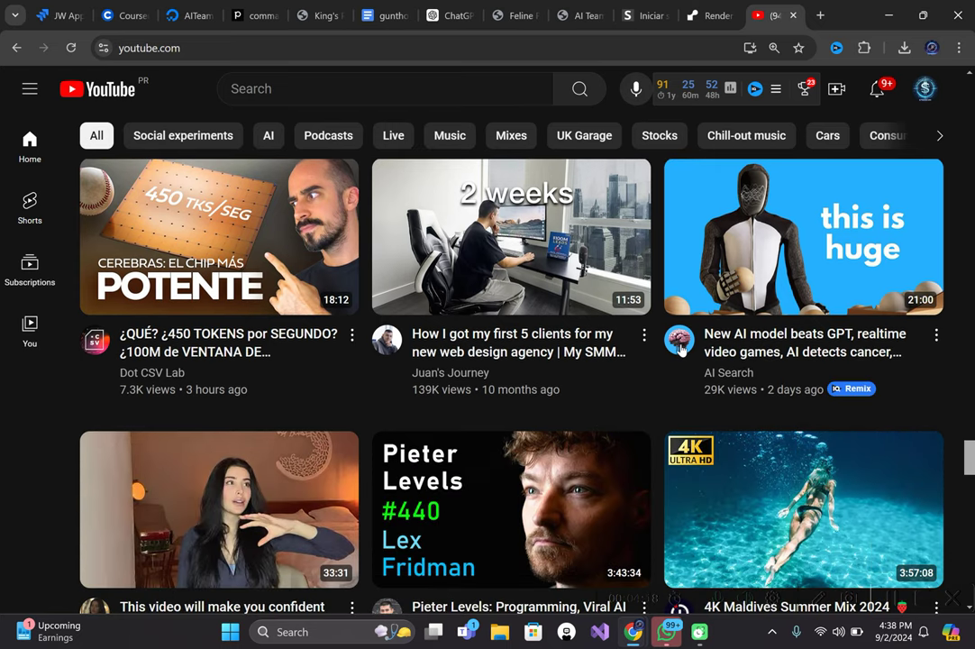
{"action": "scroll", "coordinate": [682, 351], "scroll_direction": "down", "scroll_amount": 2}
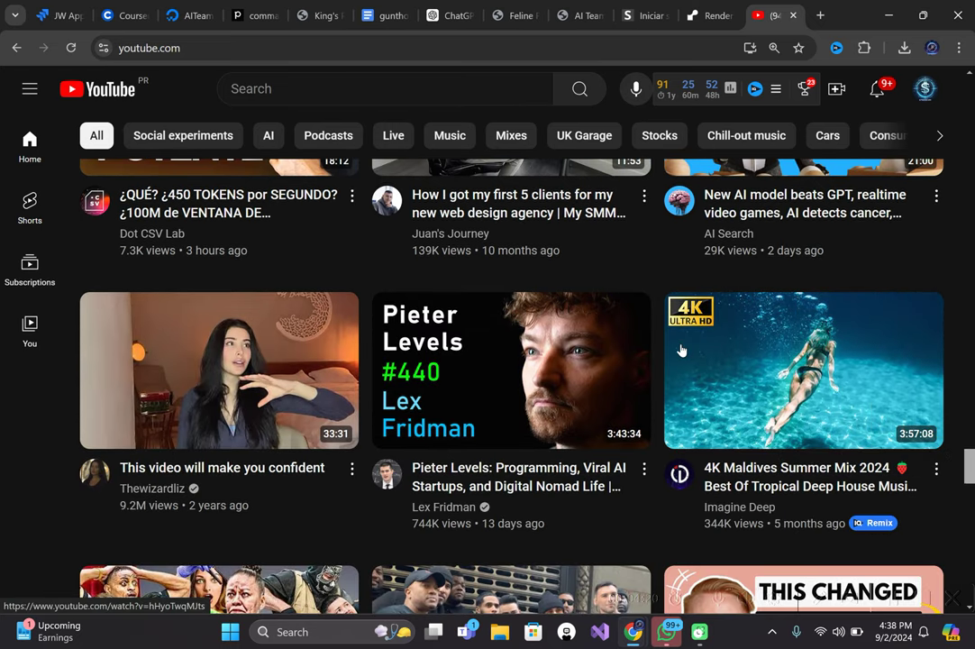
{"action": "scroll", "coordinate": [682, 351], "scroll_direction": "down", "scroll_amount": 3}
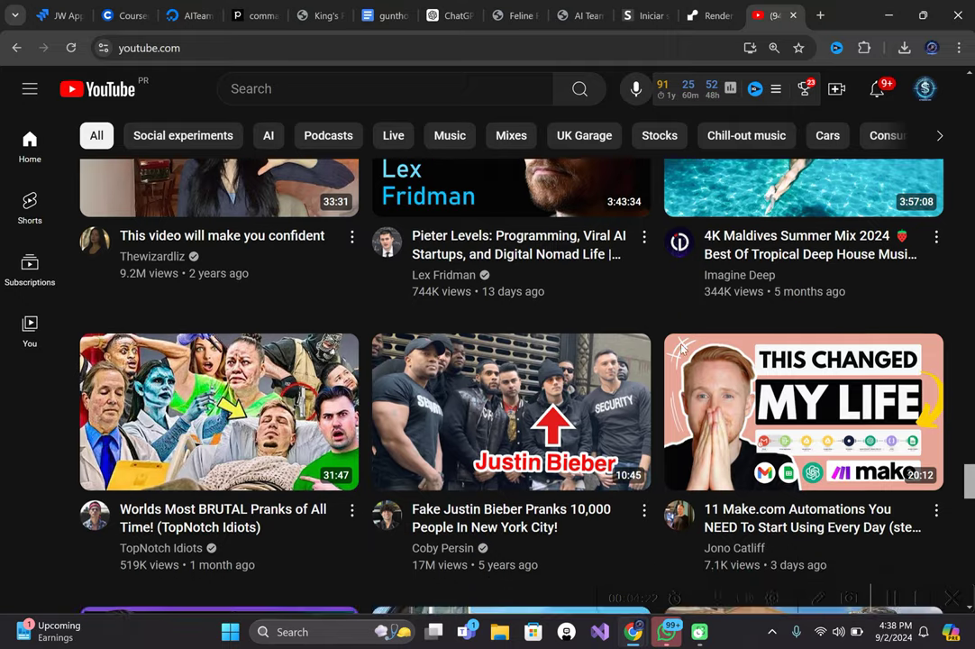
{"action": "scroll", "coordinate": [683, 351], "scroll_direction": "down", "scroll_amount": 1}
{"action": "scroll", "coordinate": [682, 351], "scroll_direction": "down", "scroll_amount": 3}
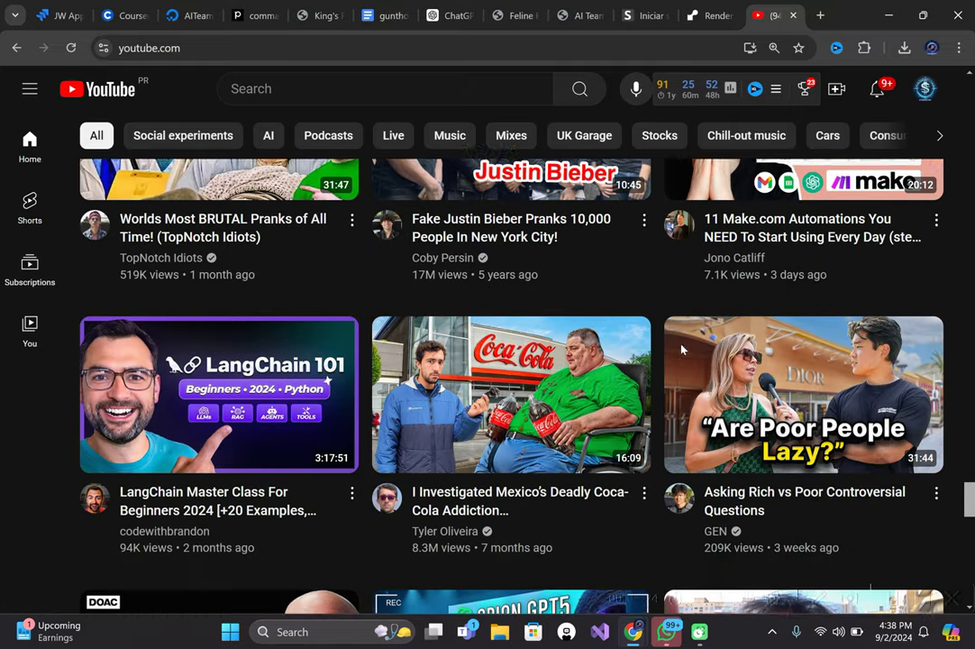
{"action": "scroll", "coordinate": [682, 351], "scroll_direction": "down", "scroll_amount": 3}
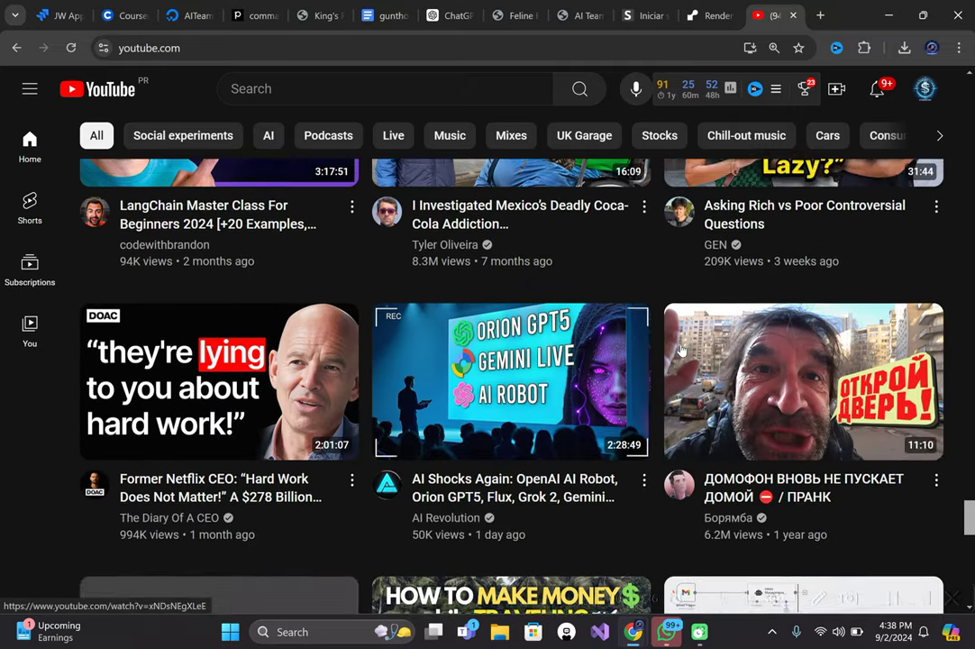
{"action": "scroll", "coordinate": [577, 408], "scroll_direction": "down", "scroll_amount": 3}
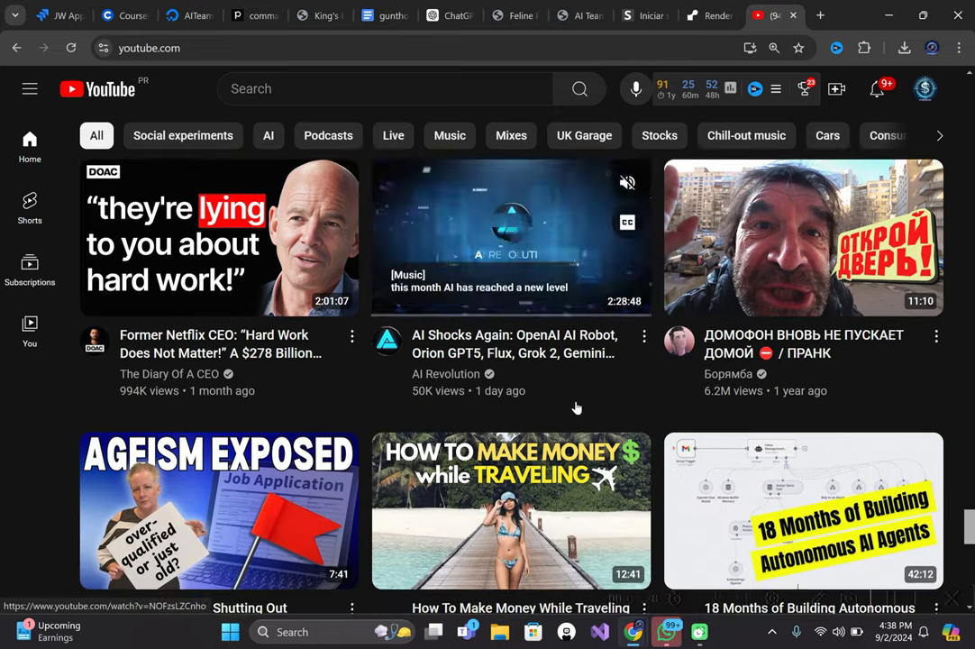
{"action": "scroll", "coordinate": [671, 245], "scroll_direction": "down", "scroll_amount": 5}
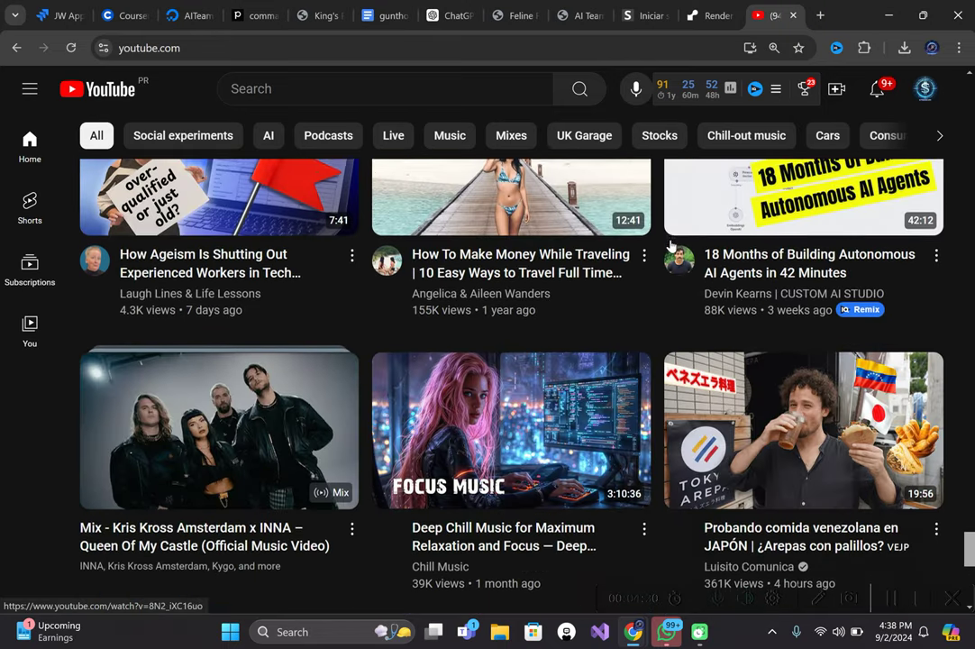
{"action": "scroll", "coordinate": [672, 245], "scroll_direction": "down", "scroll_amount": 3}
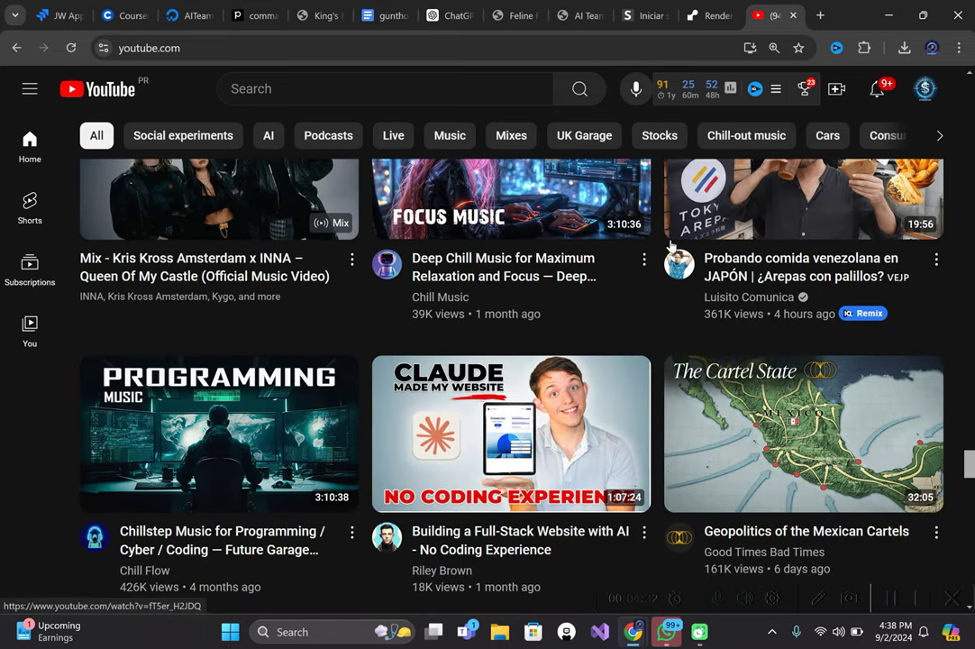
{"action": "scroll", "coordinate": [672, 245], "scroll_direction": "down", "scroll_amount": 2}
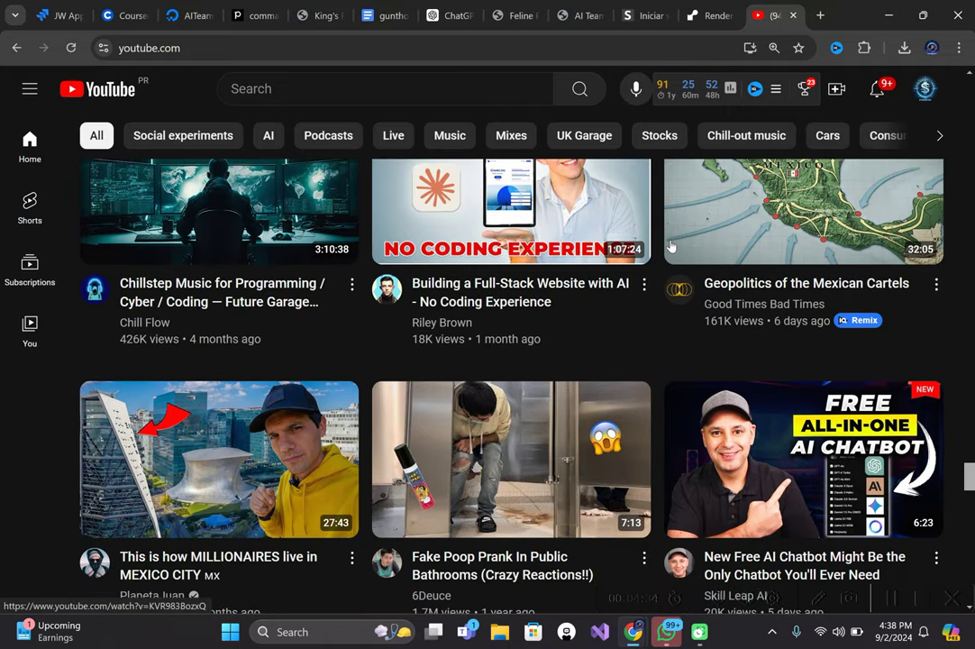
{"action": "scroll", "coordinate": [624, 364], "scroll_direction": "down", "scroll_amount": 3}
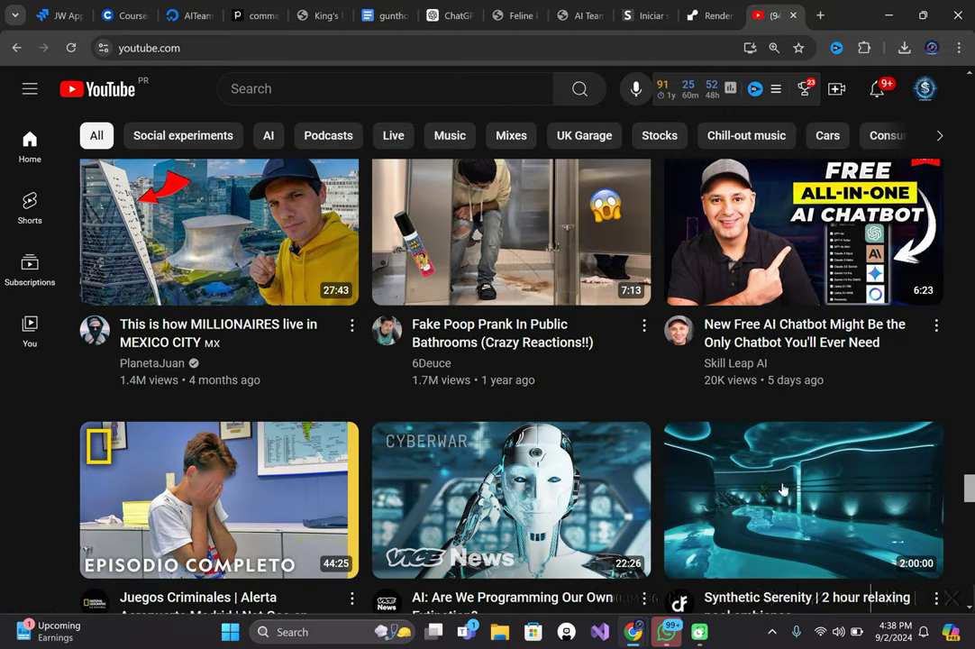